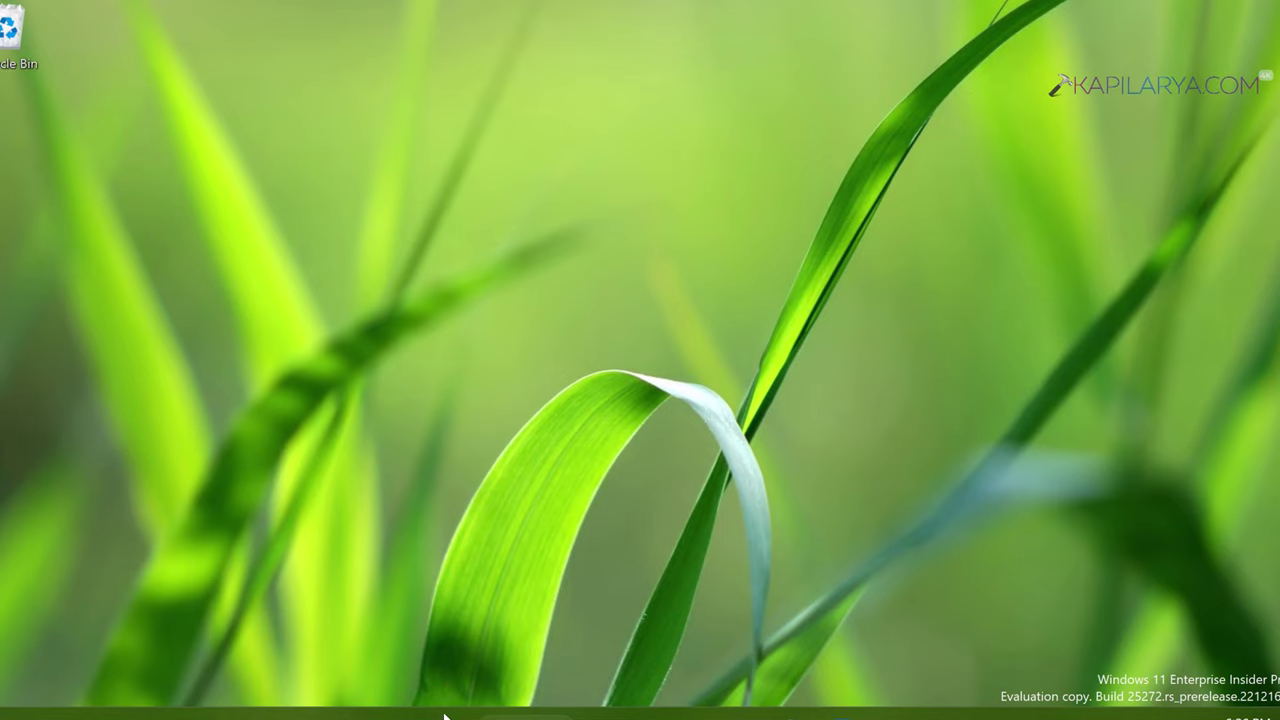
In the Personalization lock screen settings, switch the lock screen to Picture and back to Windows spotlight
{"action": "key", "text": "super+x"}
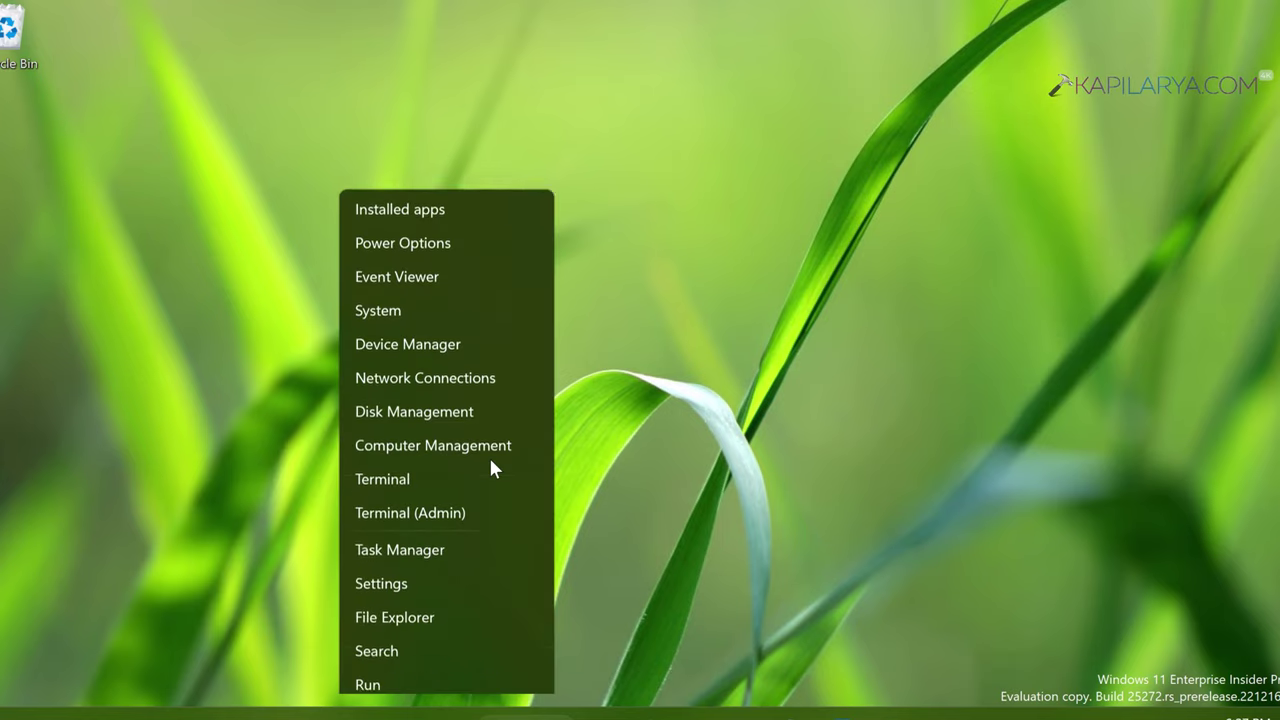
{"action": "left_click", "coordinate": [435, 502]}
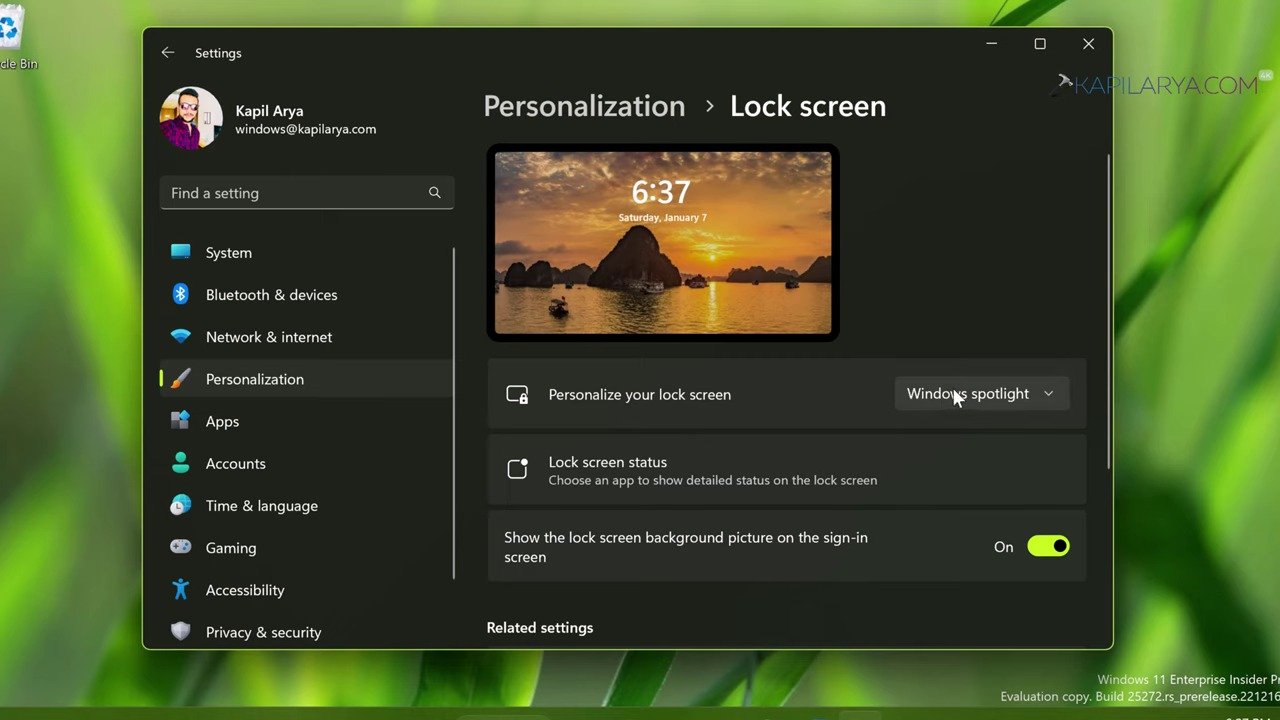
{"action": "left_click", "coordinate": [955, 394]}
{"action": "left_click", "coordinate": [924, 430]}
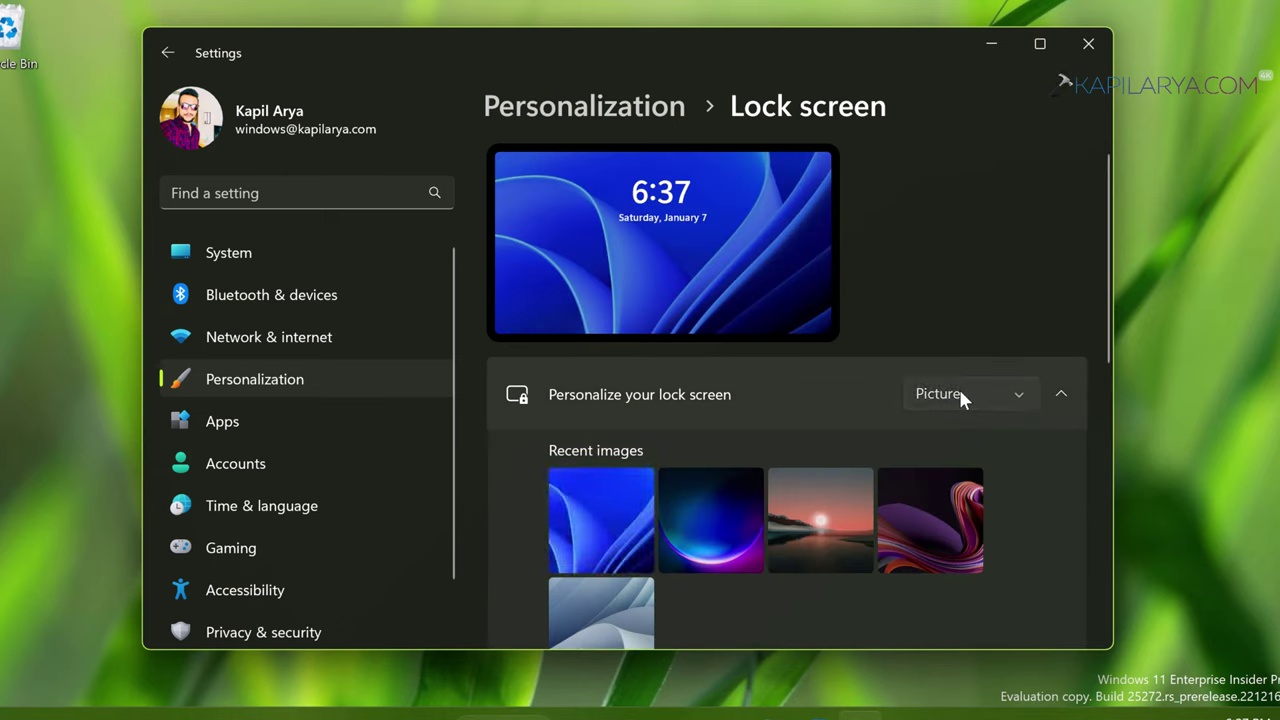
{"action": "left_click", "coordinate": [958, 393]}
{"action": "left_click", "coordinate": [948, 366]}
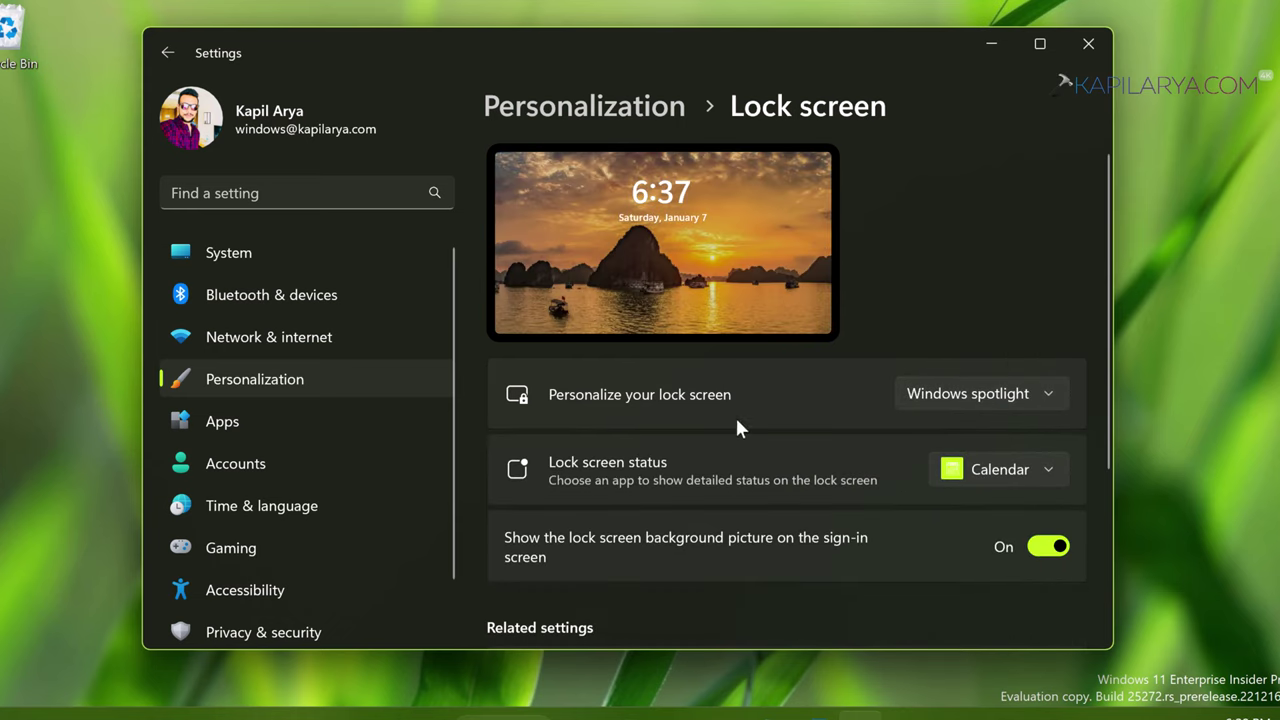
Set the desktop background to Windows spotlight in the Personalization settings and minimize the settings window
{"action": "left_click", "coordinate": [571, 103]}
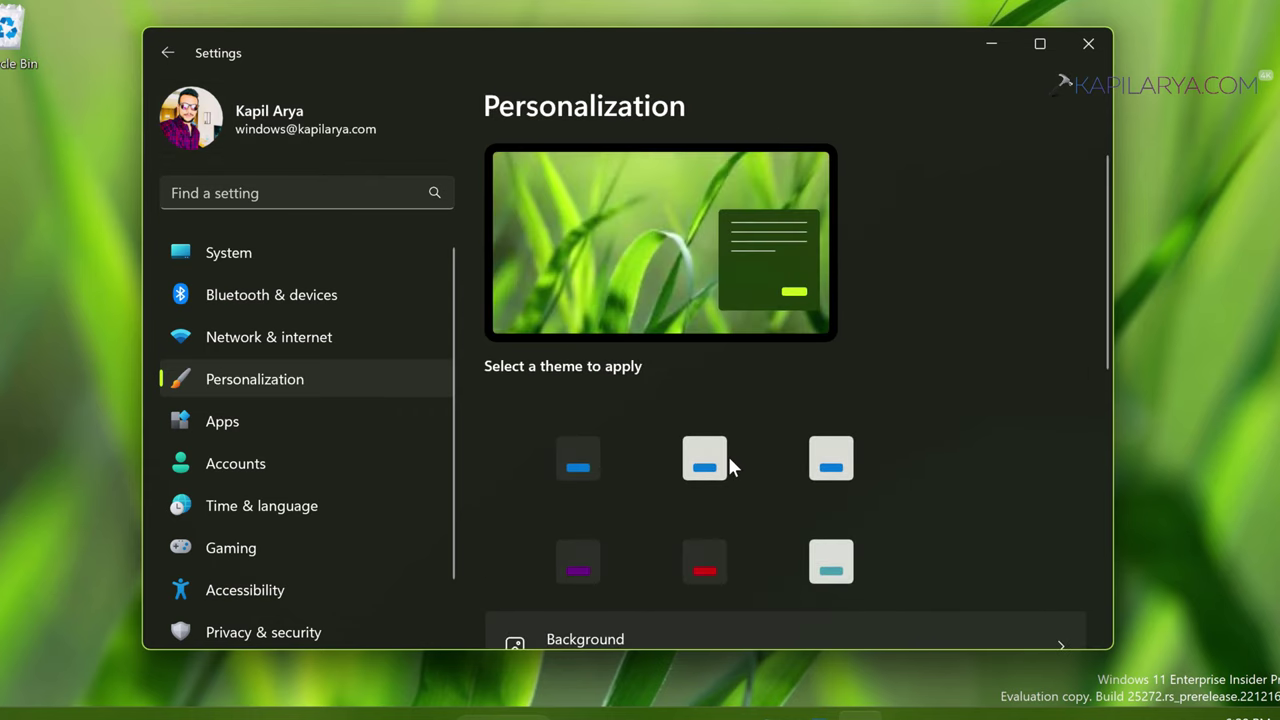
{"action": "scroll", "coordinate": [727, 453], "scroll_direction": "down", "scroll_amount": 5}
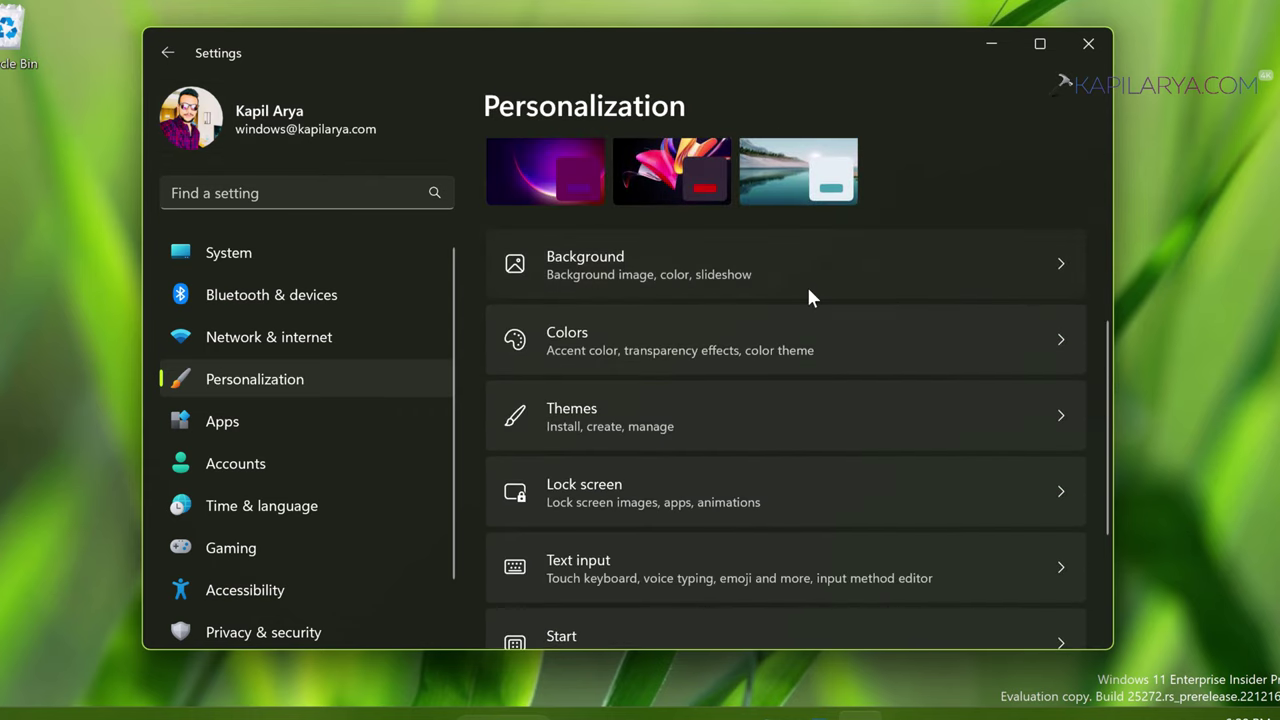
{"action": "left_click", "coordinate": [948, 283]}
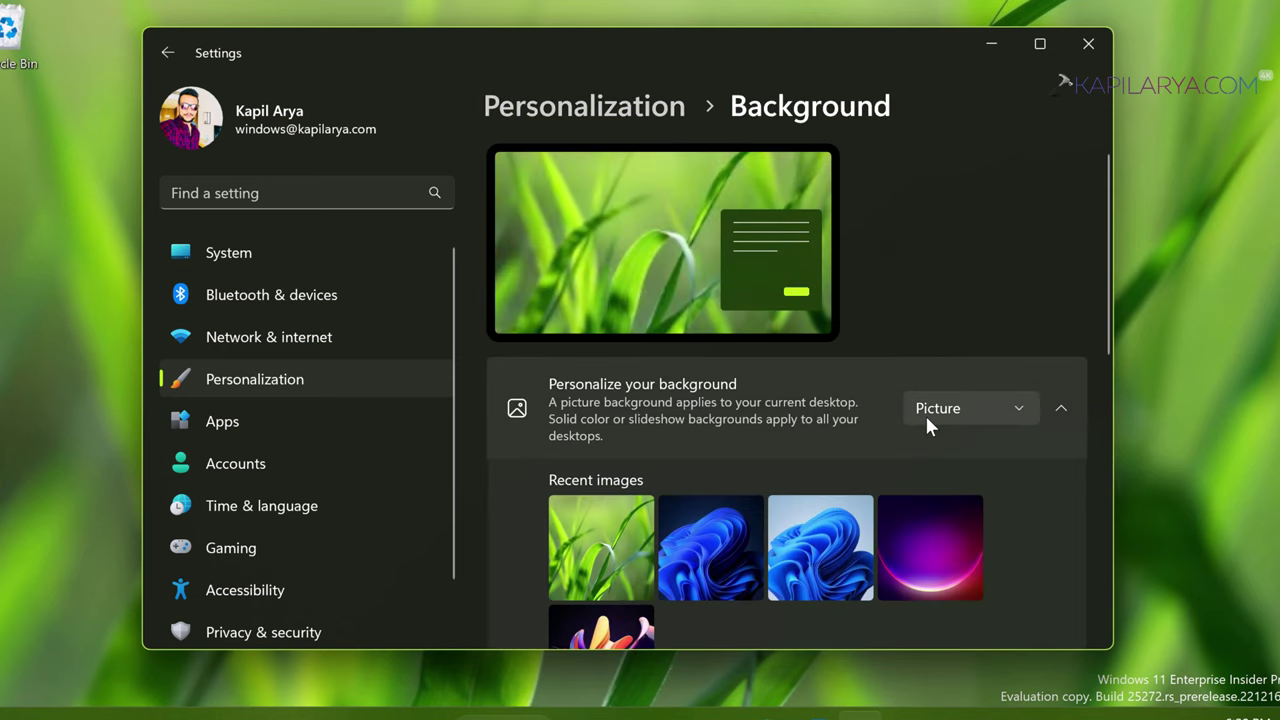
{"action": "left_click", "coordinate": [1030, 404]}
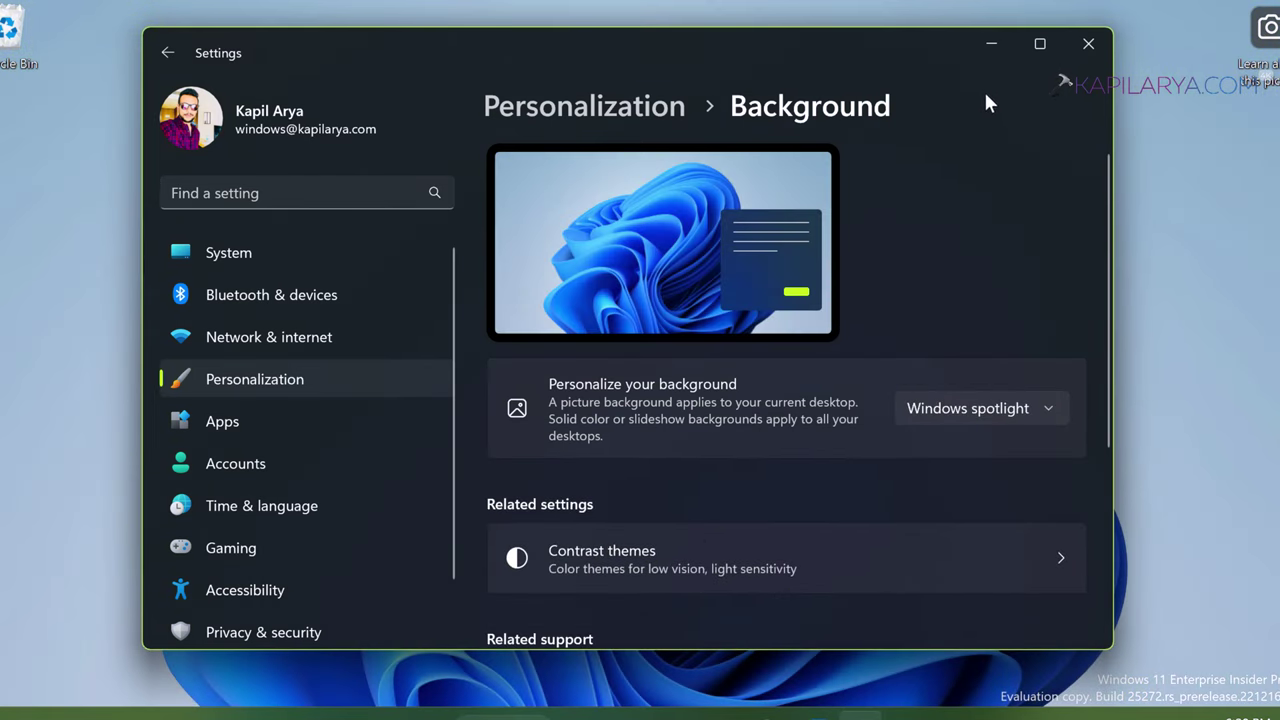
{"action": "left_click", "coordinate": [991, 43]}
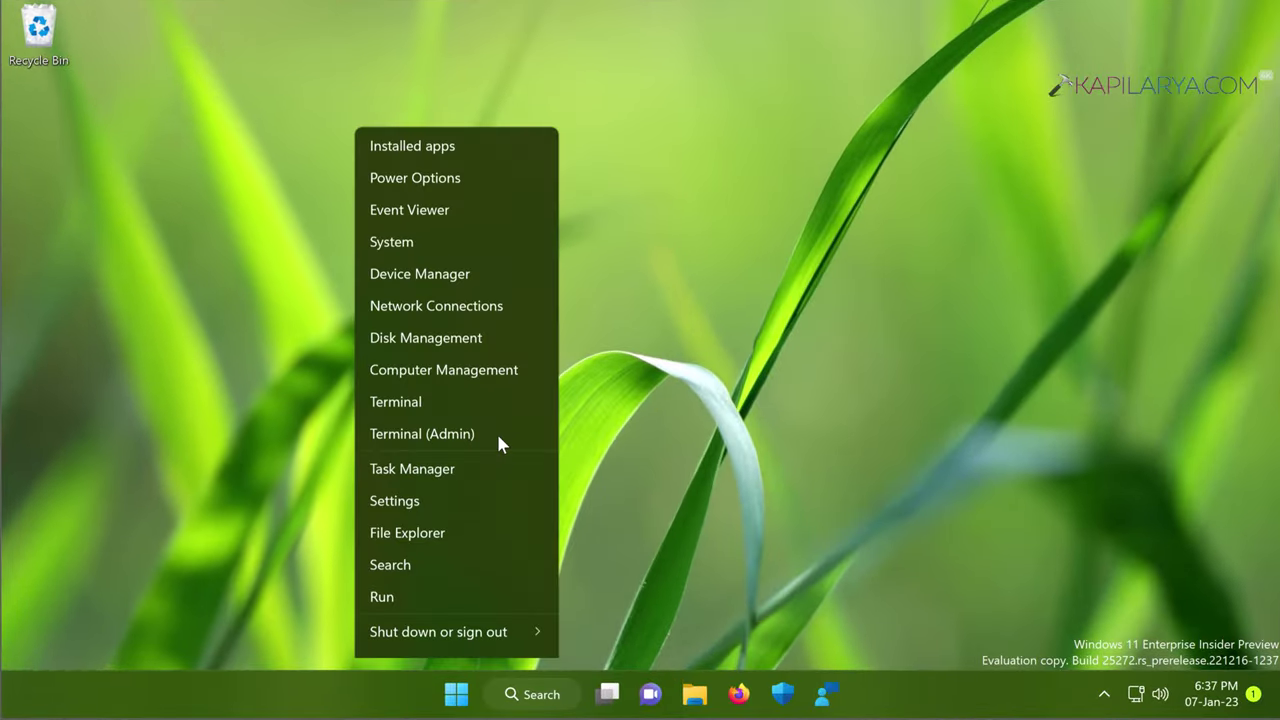
Turn off the metered connection option for the Ethernet network in the Network & internet settings
{"action": "left_click", "coordinate": [446, 477]}
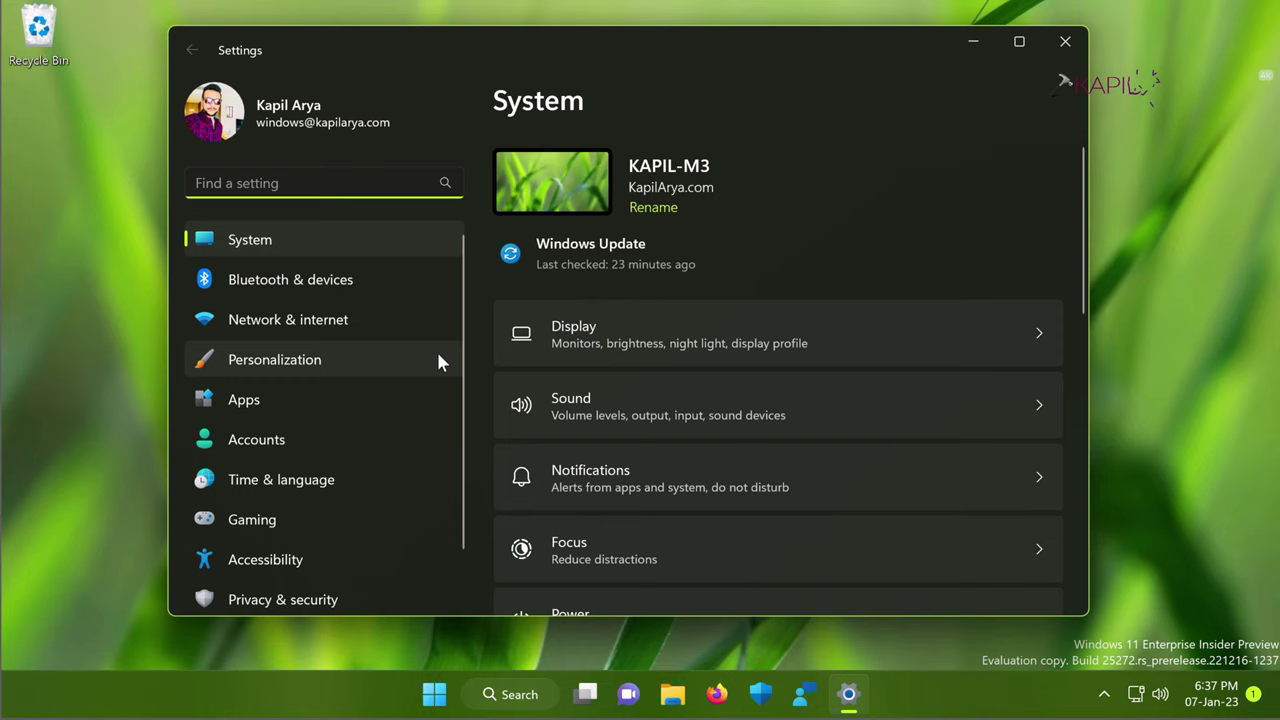
{"action": "left_click", "coordinate": [340, 316]}
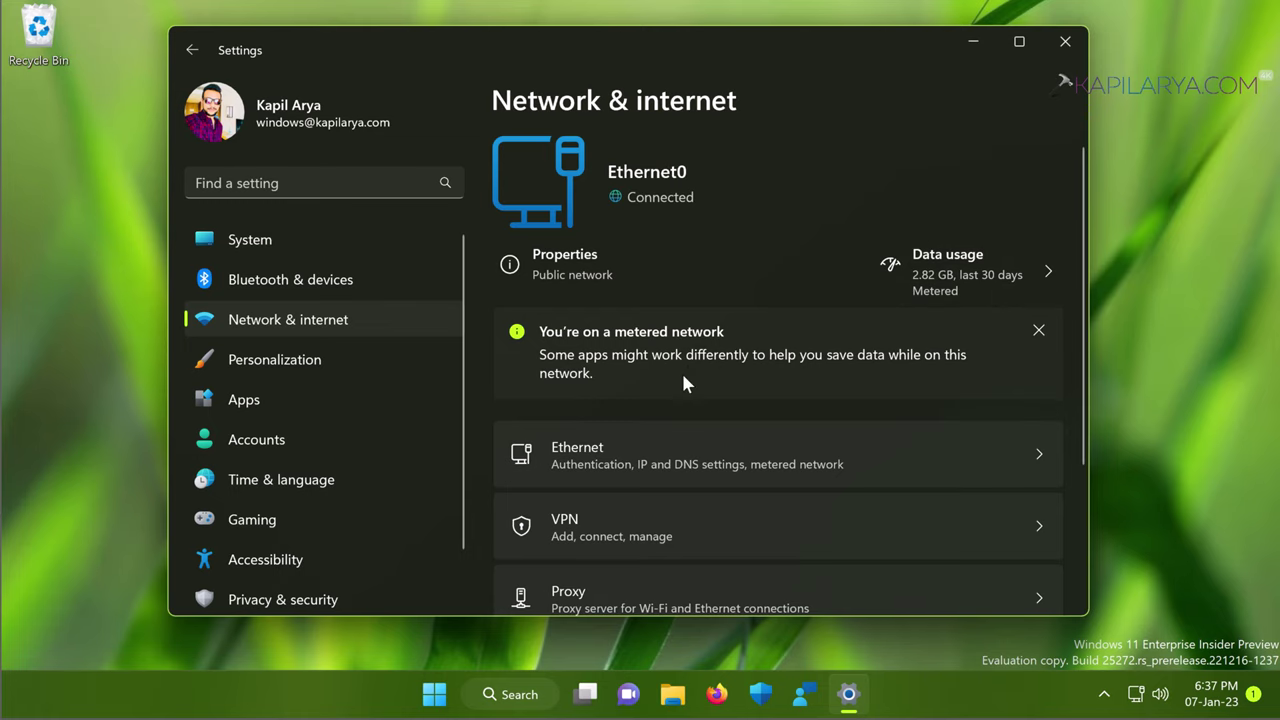
{"action": "scroll", "coordinate": [743, 371], "scroll_direction": "down", "scroll_amount": 1}
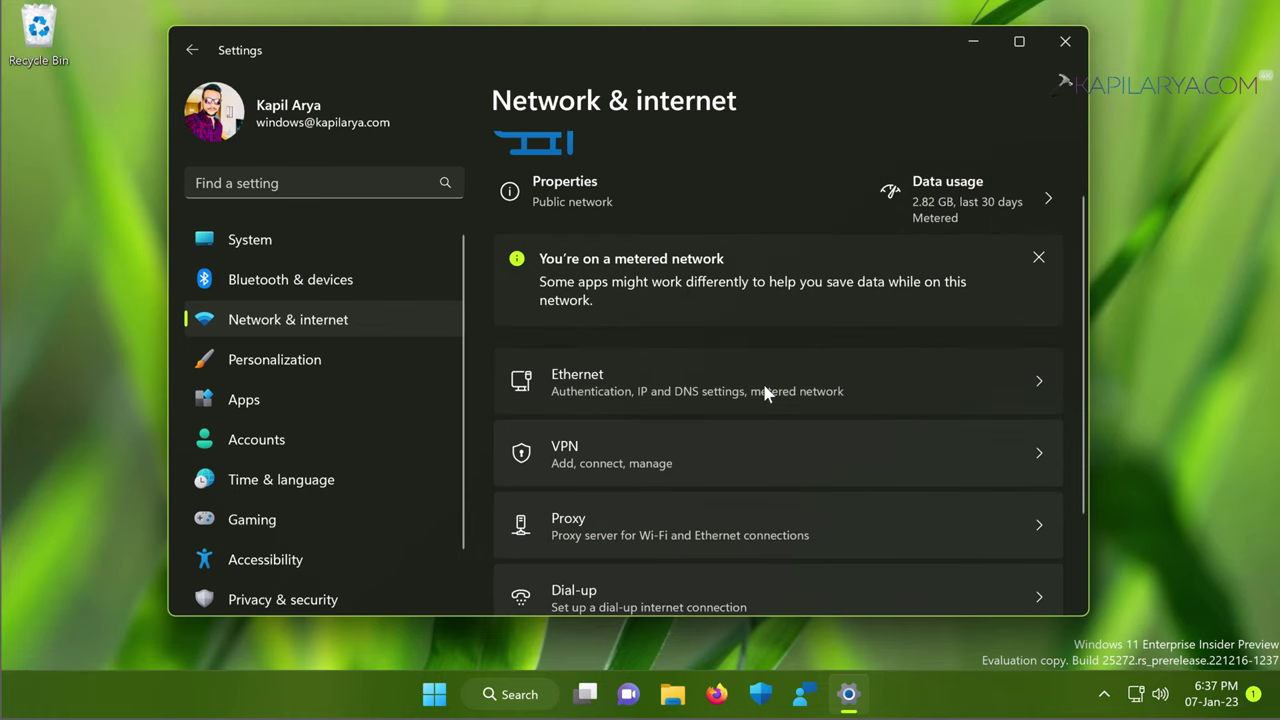
{"action": "left_click", "coordinate": [765, 392]}
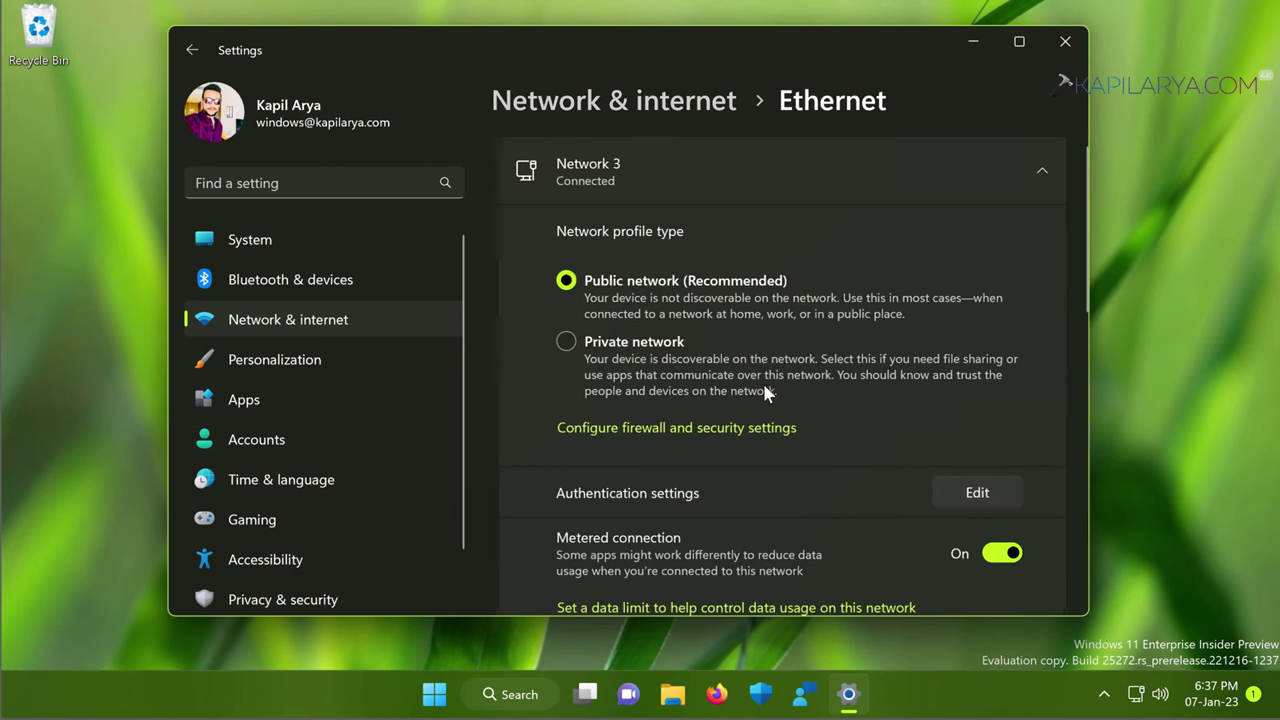
{"action": "scroll", "coordinate": [805, 484], "scroll_direction": "down", "scroll_amount": 2}
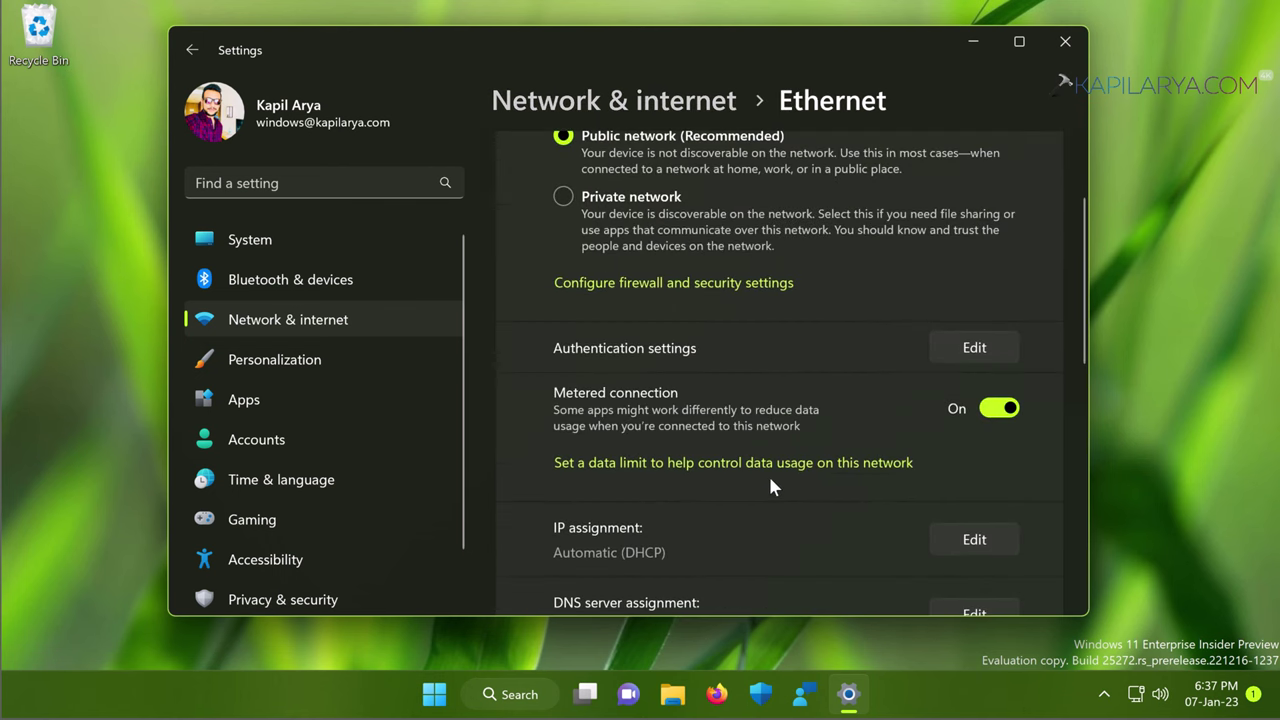
{"action": "left_click", "coordinate": [990, 408]}
{"action": "scroll", "coordinate": [855, 395], "scroll_direction": "up", "scroll_amount": 2}
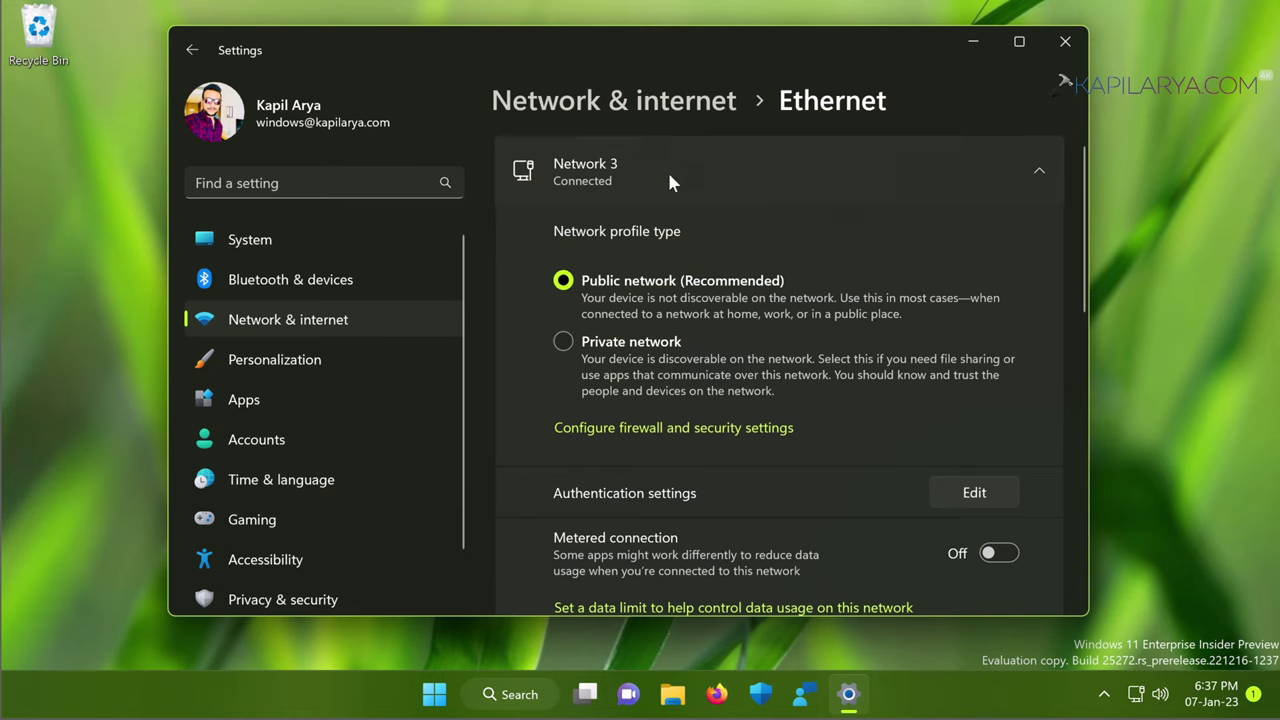
{"action": "left_click", "coordinate": [628, 98]}
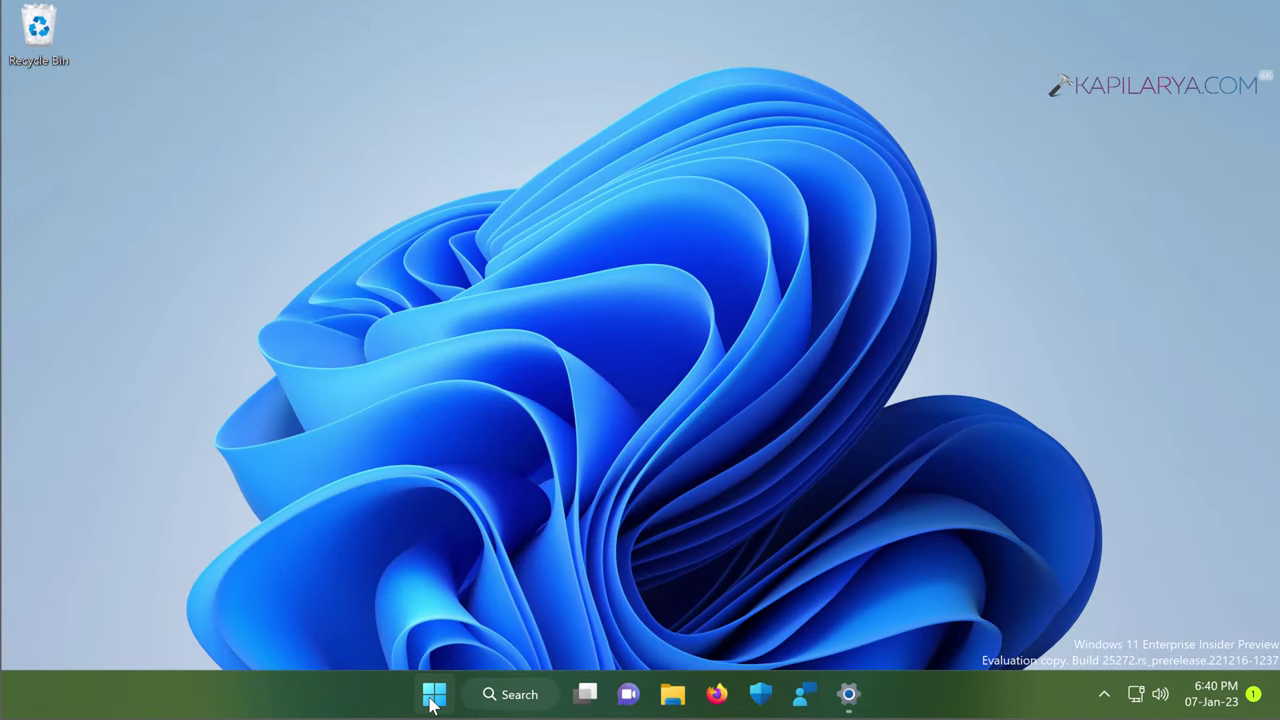
In an elevated PowerShell terminal, run Get-AppxPackage -Name Microsoft.Windows.ContentDeliveryManager | Foreach {Add-AppxPackage -DisableDevelopmentMode -Register "$($_.InstallLocation)\AppXManifest.xml" -Verbose}
{"action": "right_click", "coordinate": [432, 704]}
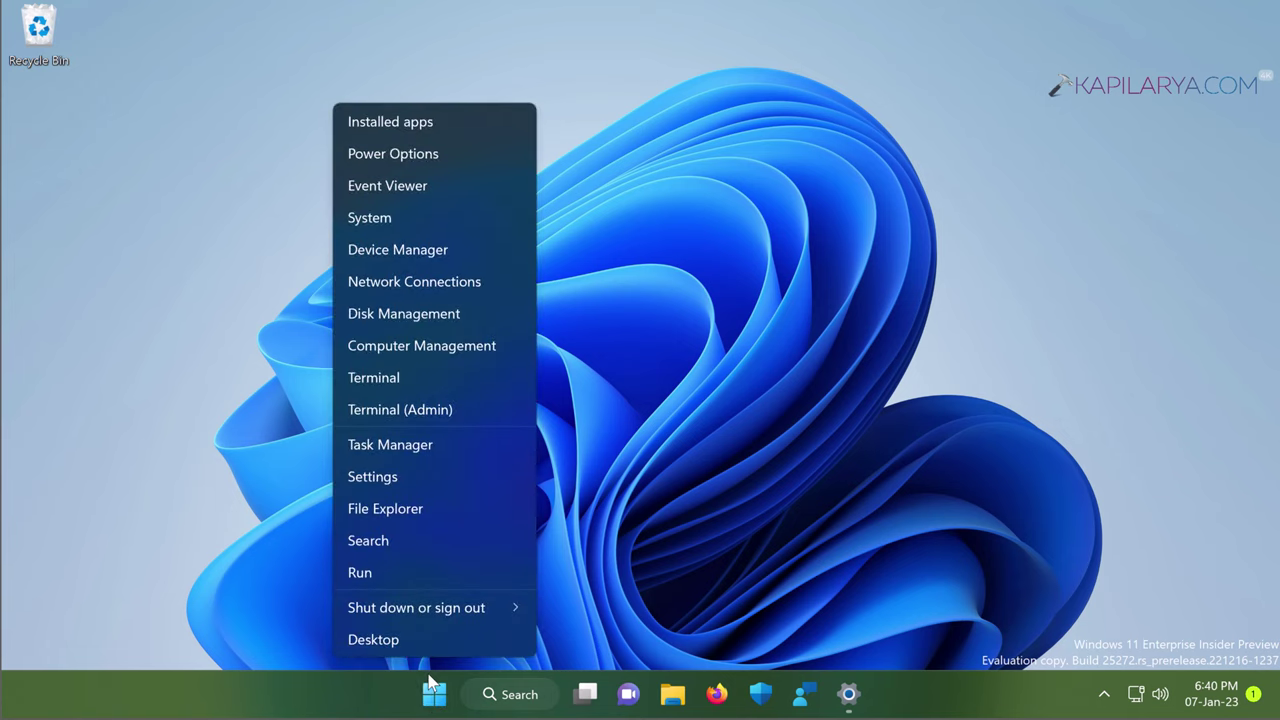
{"action": "left_click", "coordinate": [447, 418]}
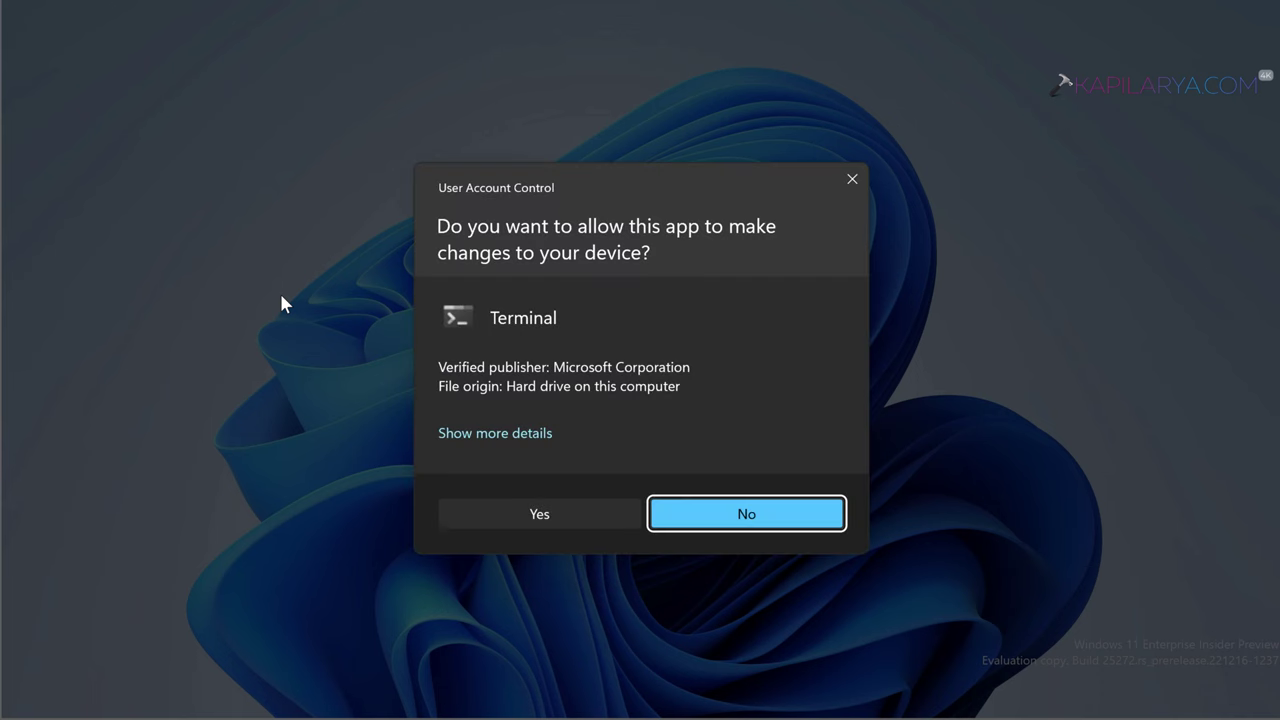
{"action": "left_click", "coordinate": [490, 508]}
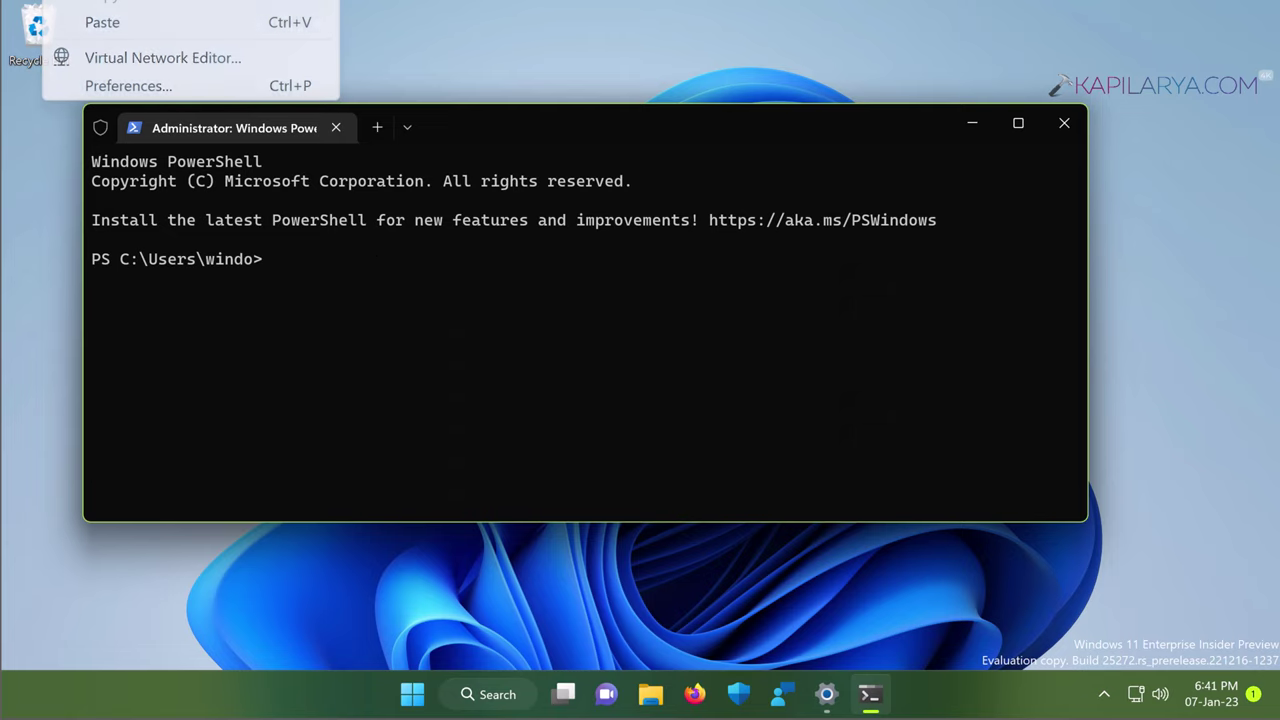
{"action": "left_click", "coordinate": [95, 22]}
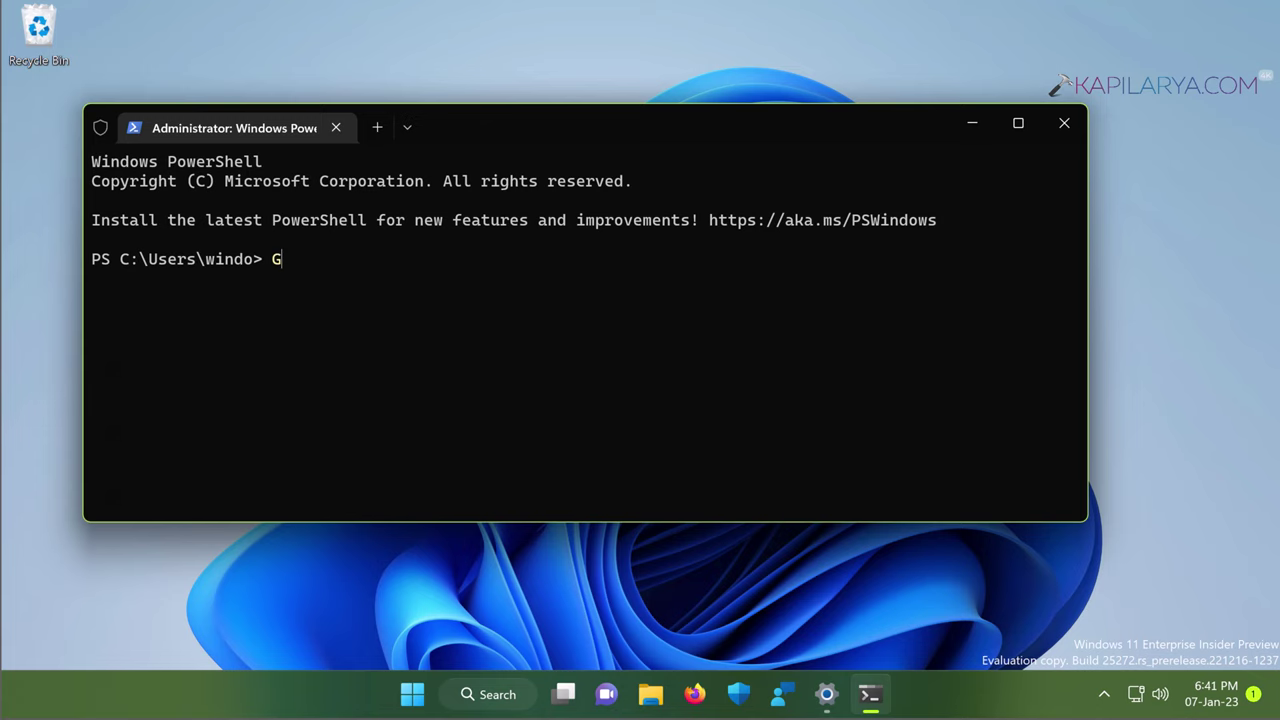
{"action": "type", "text": "et-Ap"}
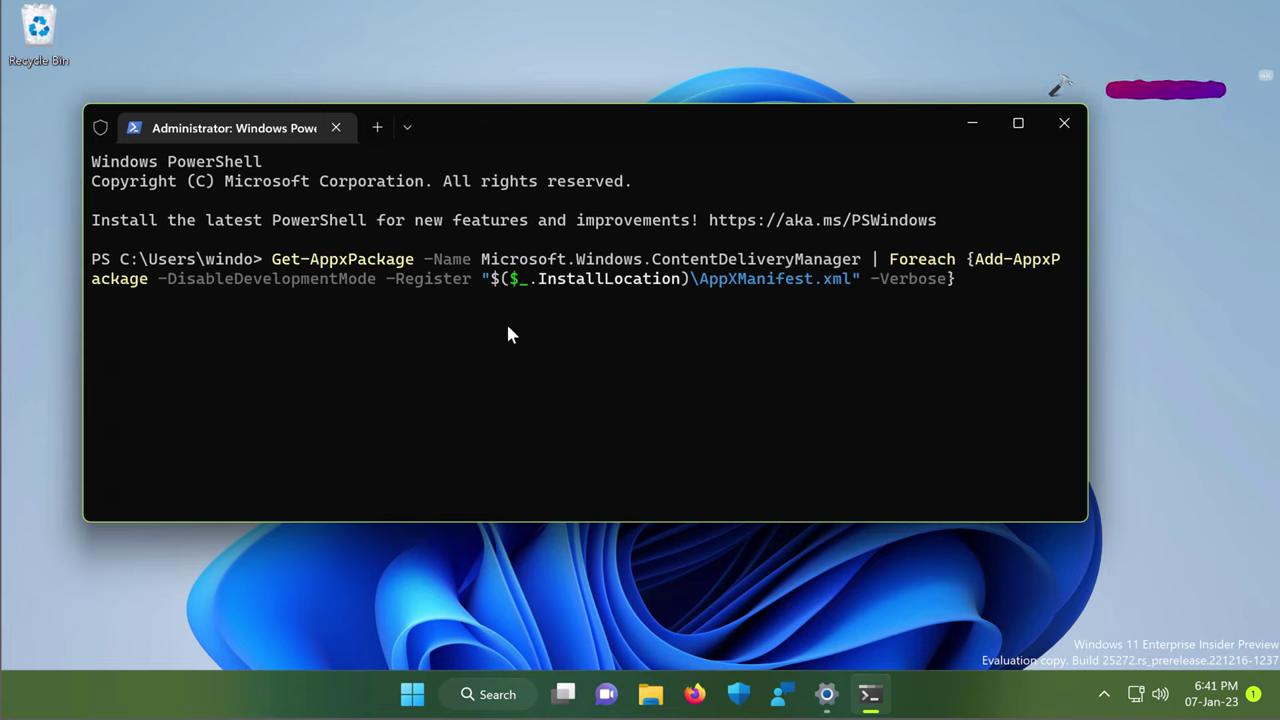
{"action": "key", "text": "Return"}
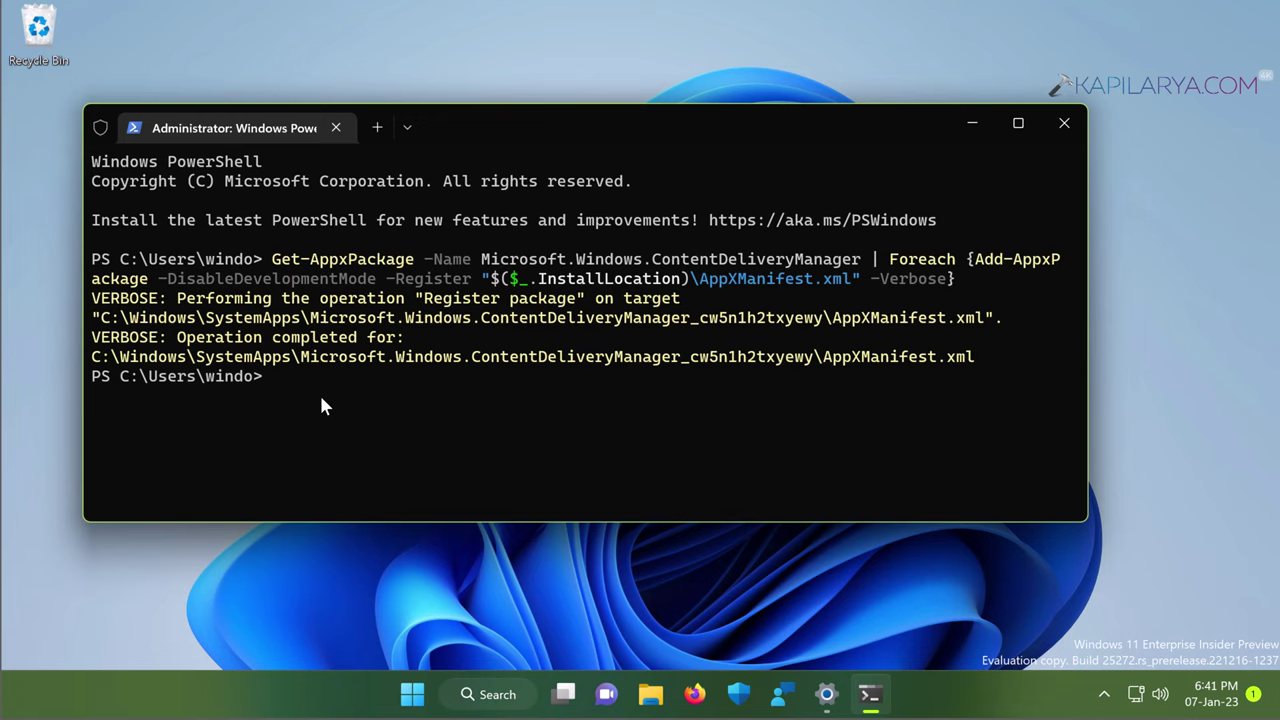
In a new Command Prompt tab, run DEL /F /S /Q /A "%USERPROFILE%/AppData\Local\Packages\Microsoft.Windows.ContentDeliveryManager_cw5n1h2txyewy\LocalState\Assets"
{"action": "left_click", "coordinate": [408, 128]}
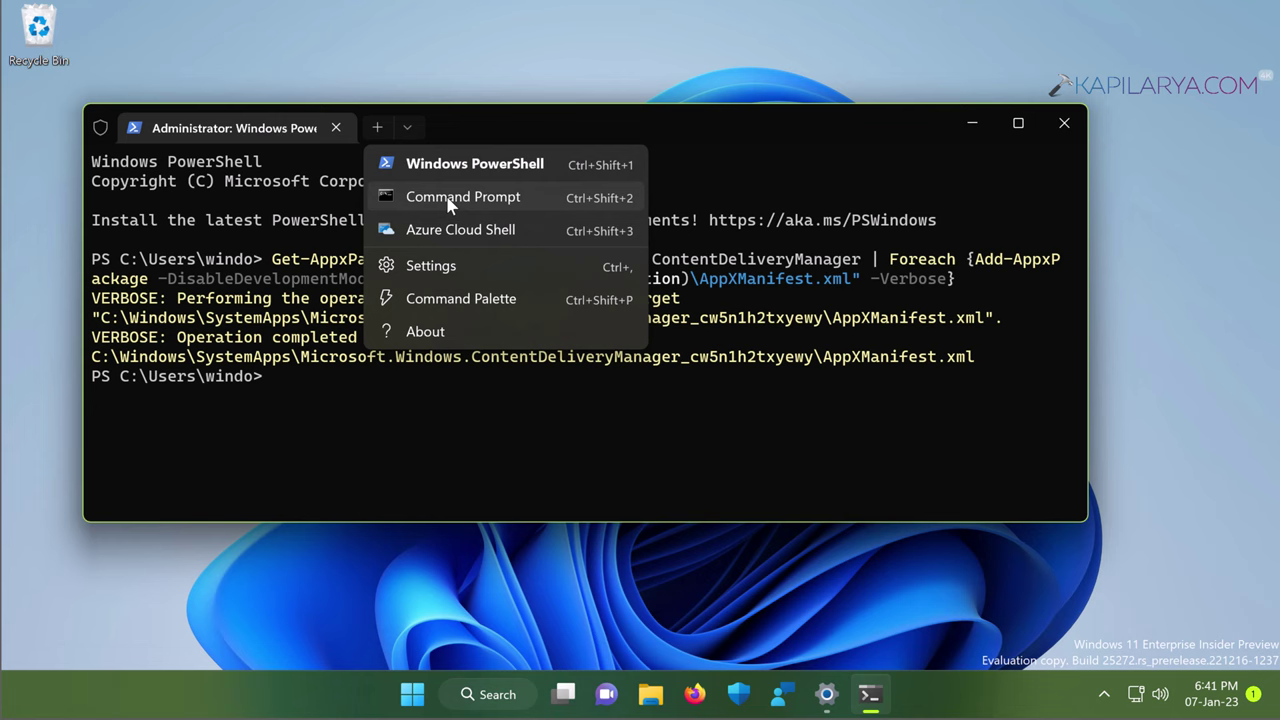
{"action": "left_click", "coordinate": [449, 200]}
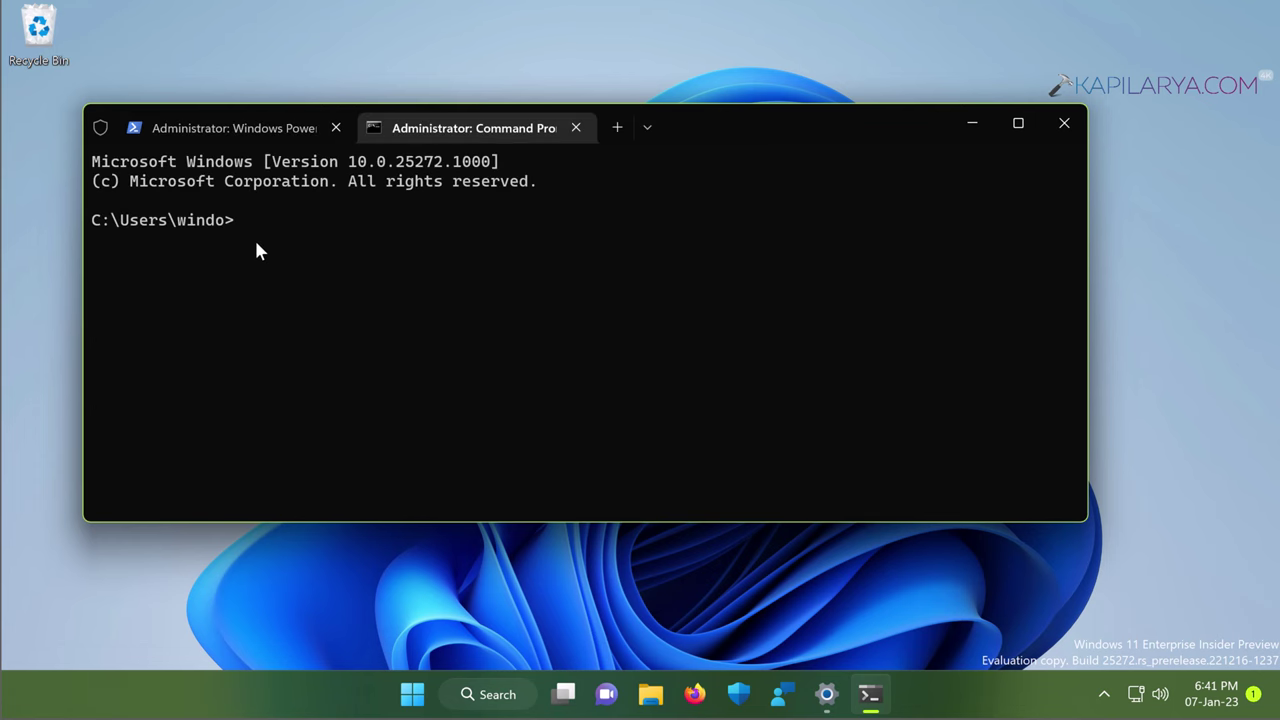
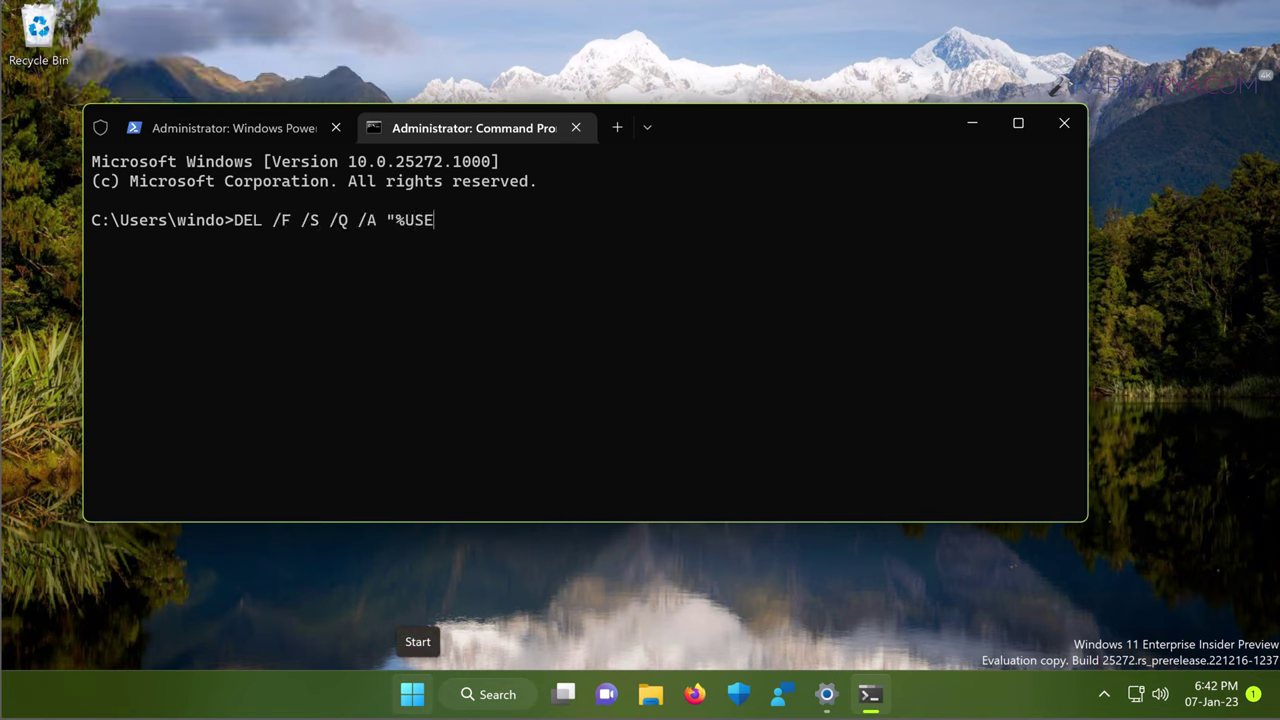
{"action": "type", "text": "AppData\\Local\\Pack"}
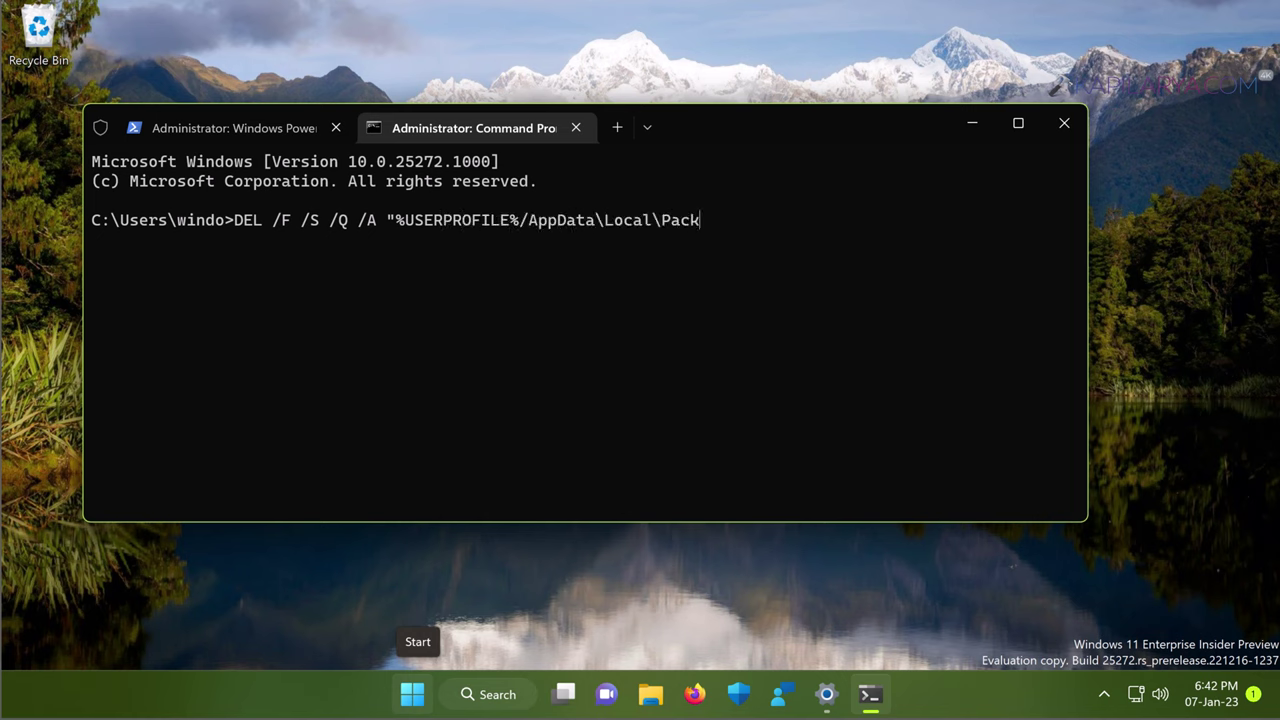
{"action": "type", "text": "ages\\Microsoft.Windows.ContentDeliveryManag"}
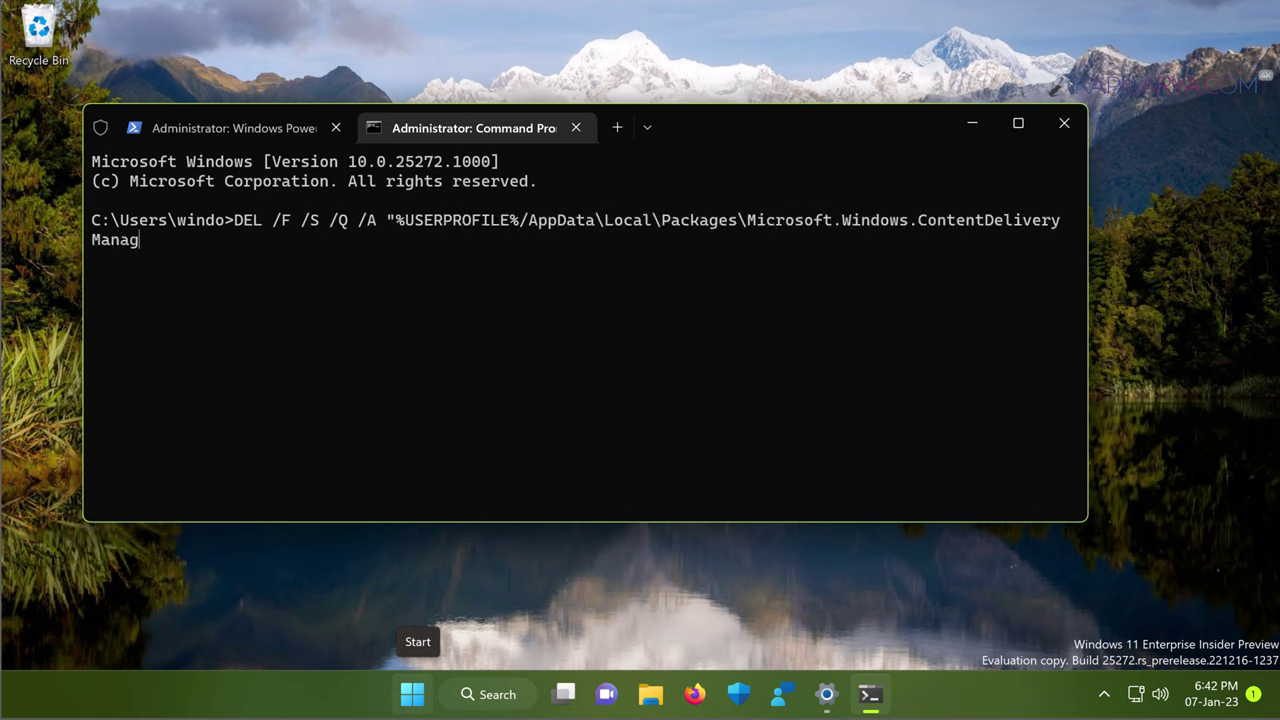
{"action": "type", "text": "er_cw5n1h2txyewy\\LocalState\\Assets\""}
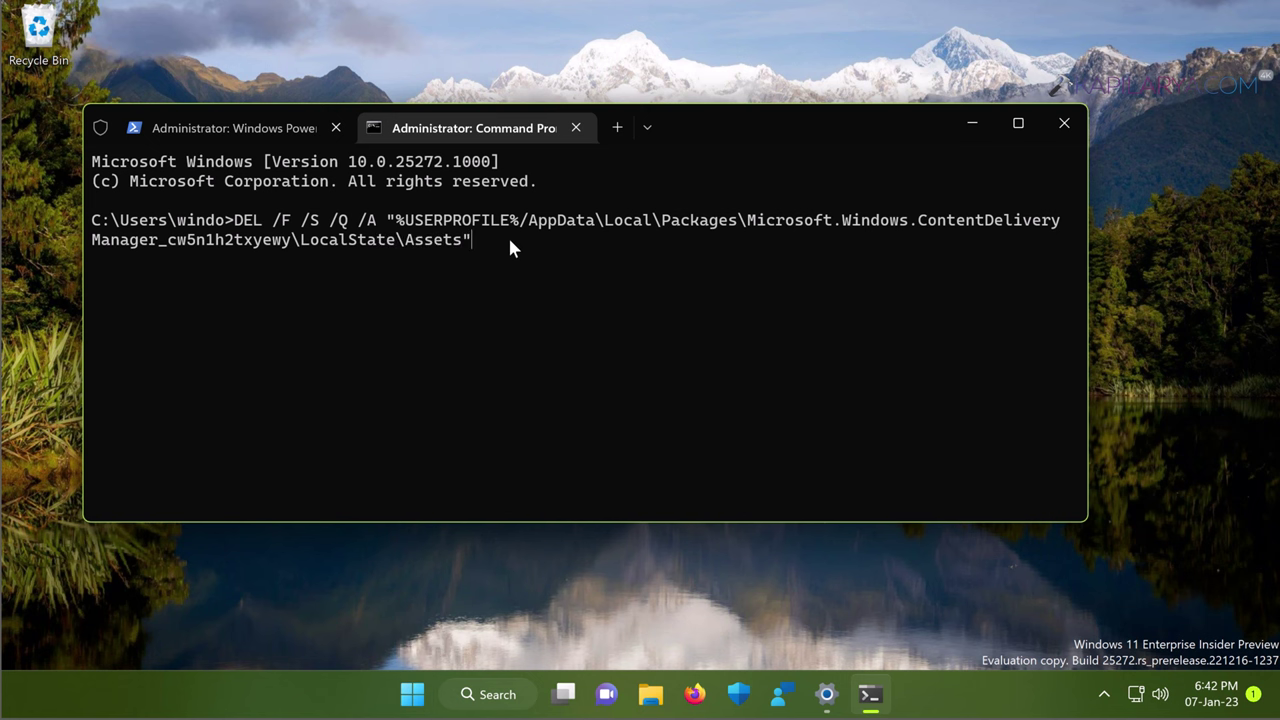
{"action": "key", "text": "Return"}
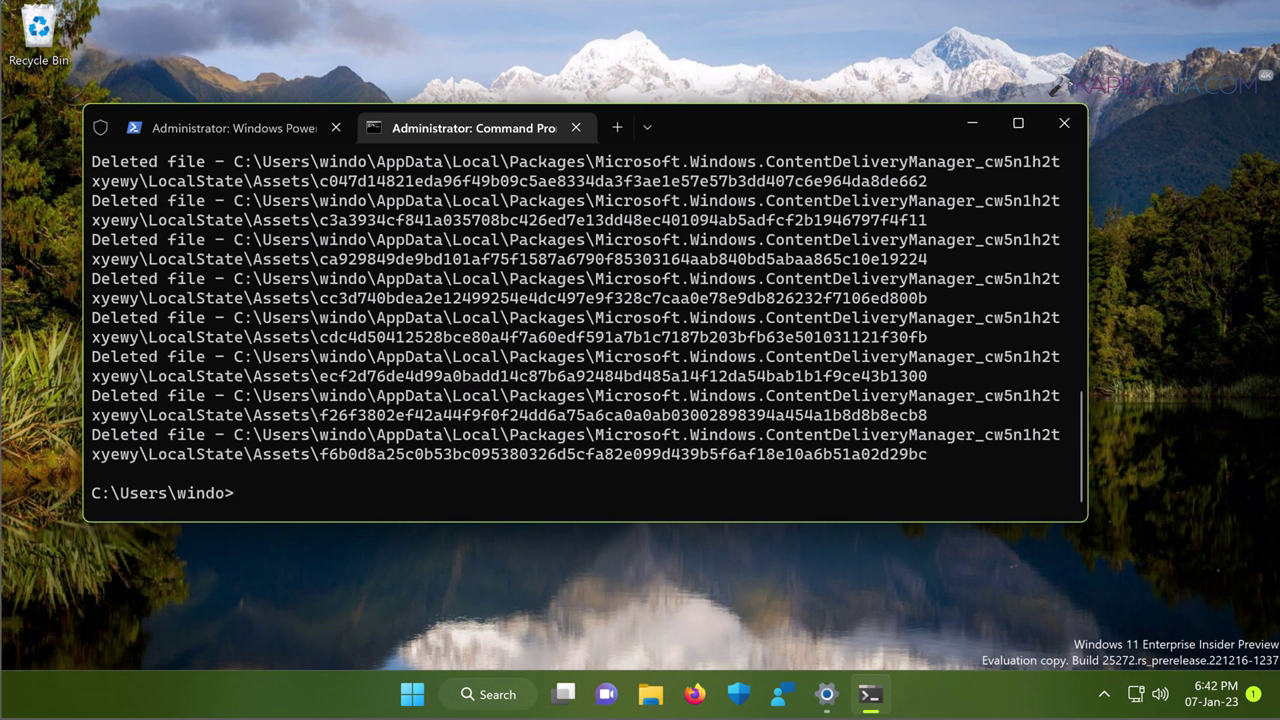
Run DEL /F /S /Q /A "%USERPROFILE%/AppData\Local\Packages\Microsoft.Windows.ContentDeliveryManager_cw5n1h2txyewy\Settings" in the Command Prompt tab
{"action": "key", "text": "alt+e"}
{"action": "left_click", "coordinate": [95, 20]}
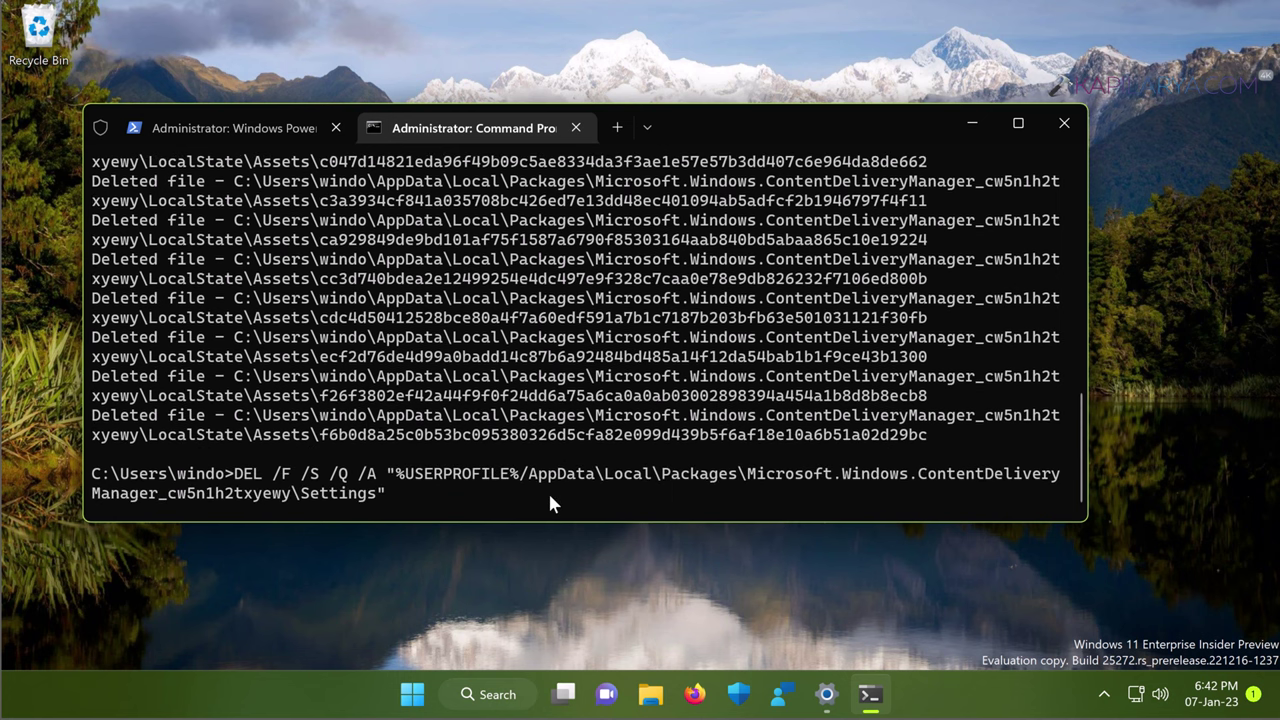
{"action": "key", "text": "Return"}
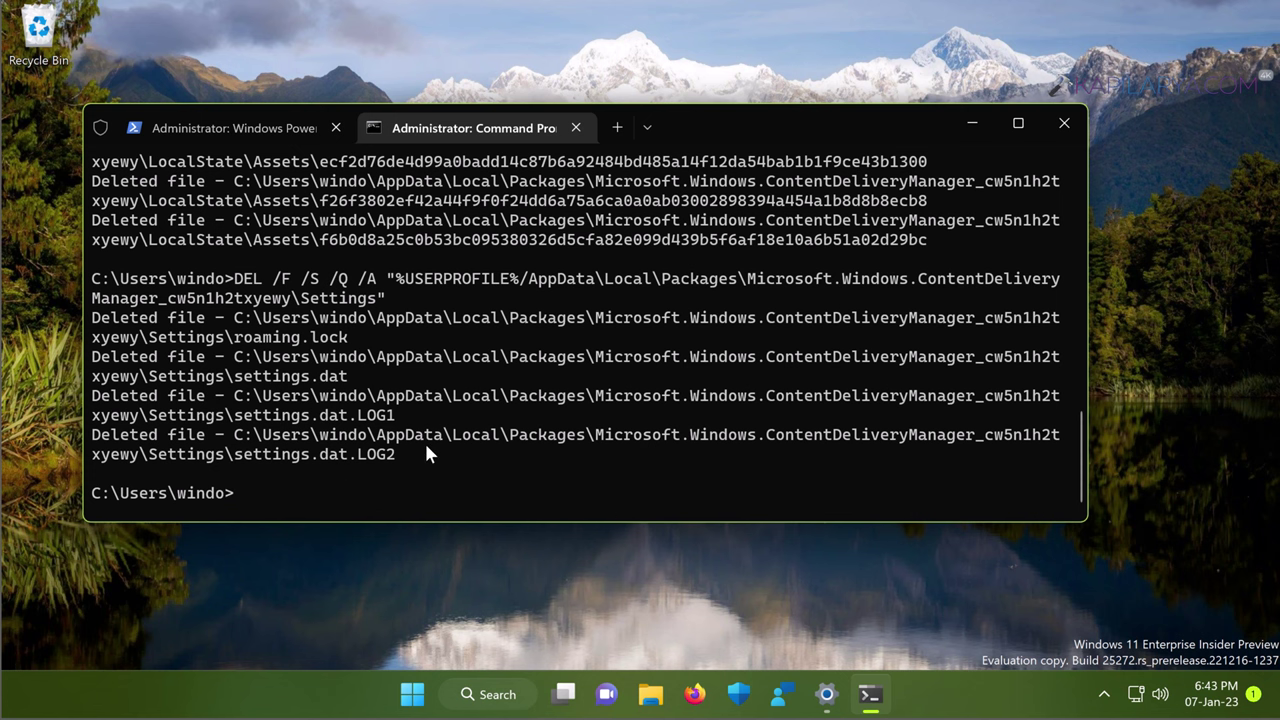
In the PowerShell tab, copy and rerun Get-AppxPackage -Name Microsoft.Windows.ContentDeliveryManager | Foreach {Add-AppxPackage -DisableDevelopmentMode -Register "$($_.InstallLocation)\AppXManifest.xml" -Verbose}
{"action": "left_click", "coordinate": [257, 128]}
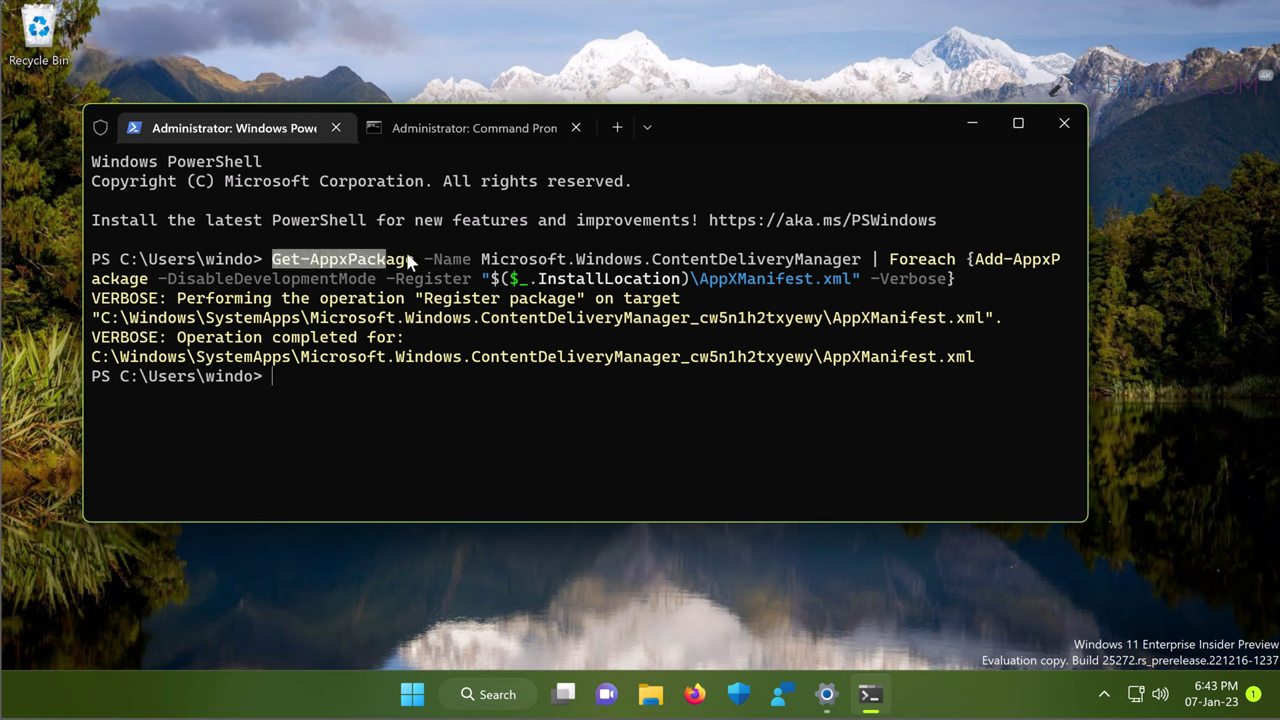
{"action": "left_click_drag", "start_coordinate": [408, 262], "coordinate": [828, 283]}
{"action": "key", "text": "super+c"}
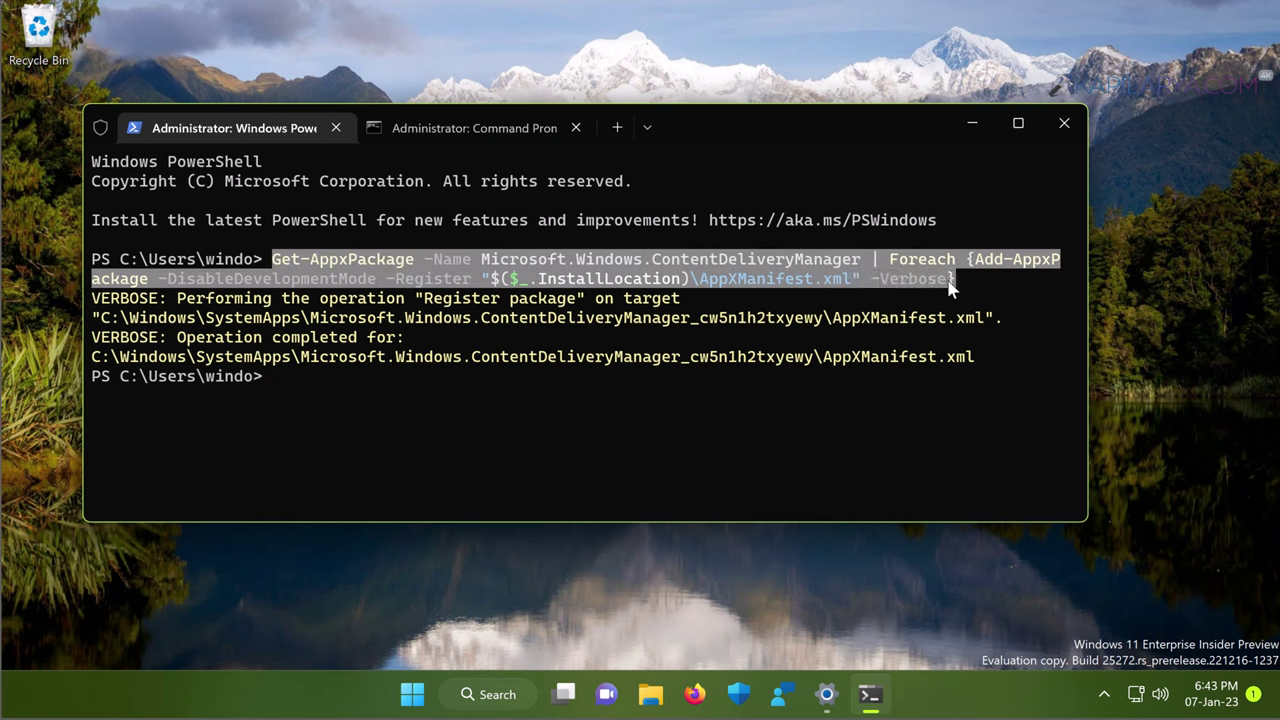
{"action": "right_click", "coordinate": [950, 285]}
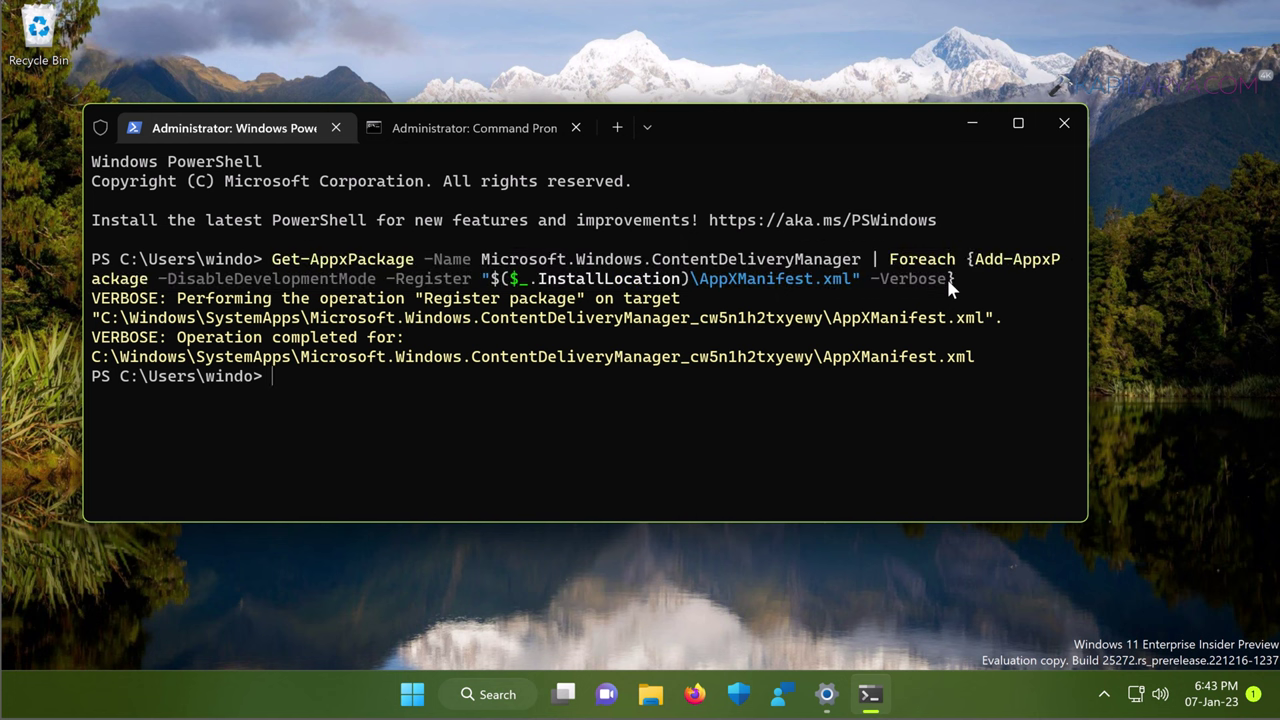
{"action": "right_click", "coordinate": [644, 371]}
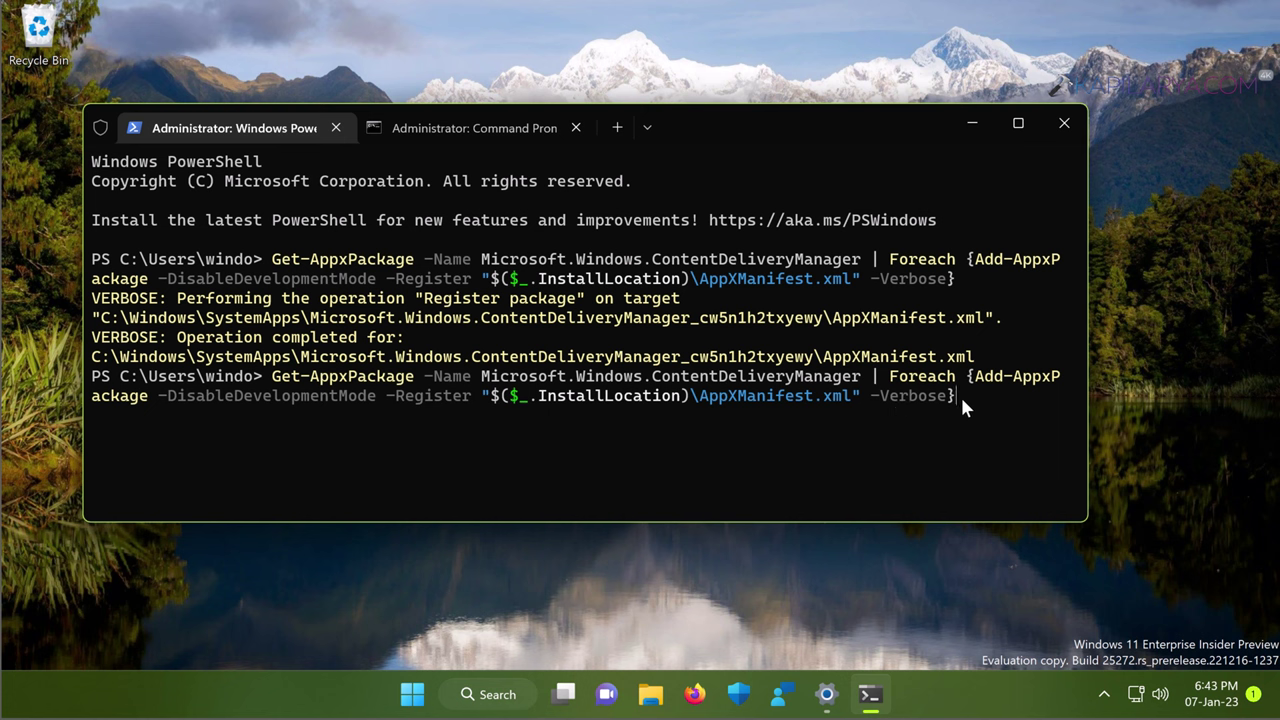
{"action": "key", "text": "Return"}
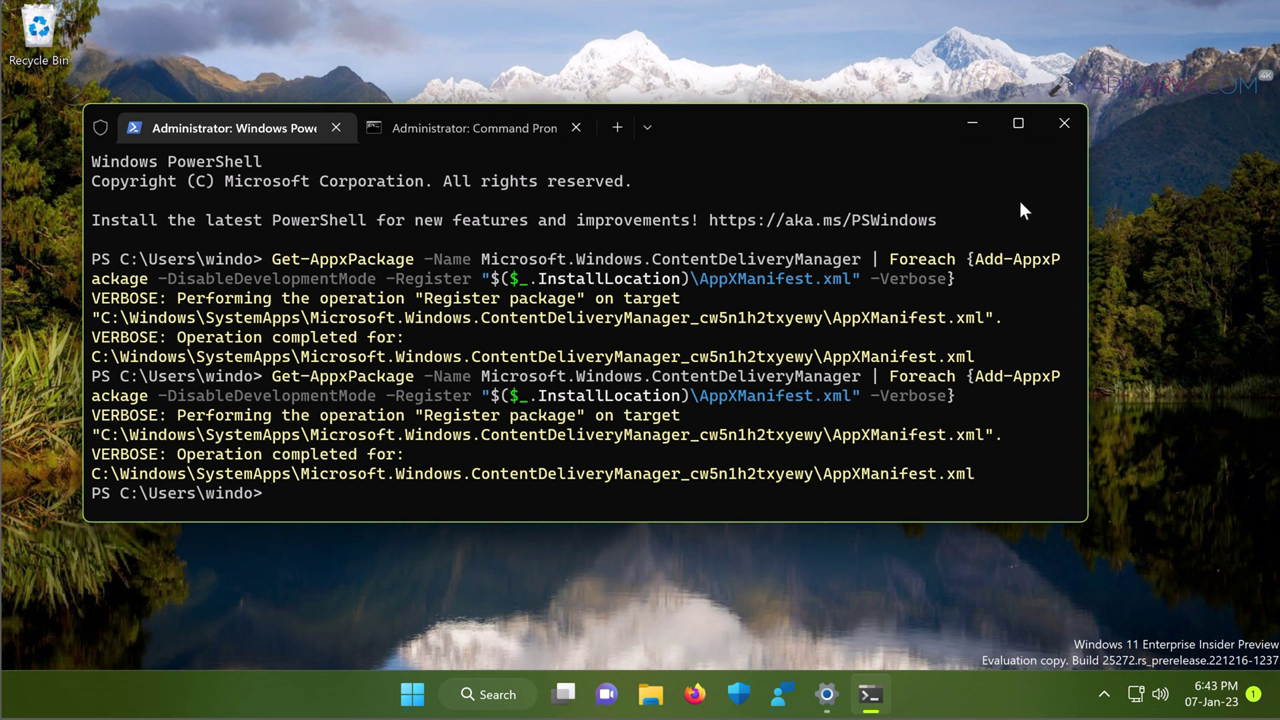
Review the output in the Command Prompt and PowerShell tabs and close the terminal window with all its tabs
{"action": "left_click", "coordinate": [488, 126]}
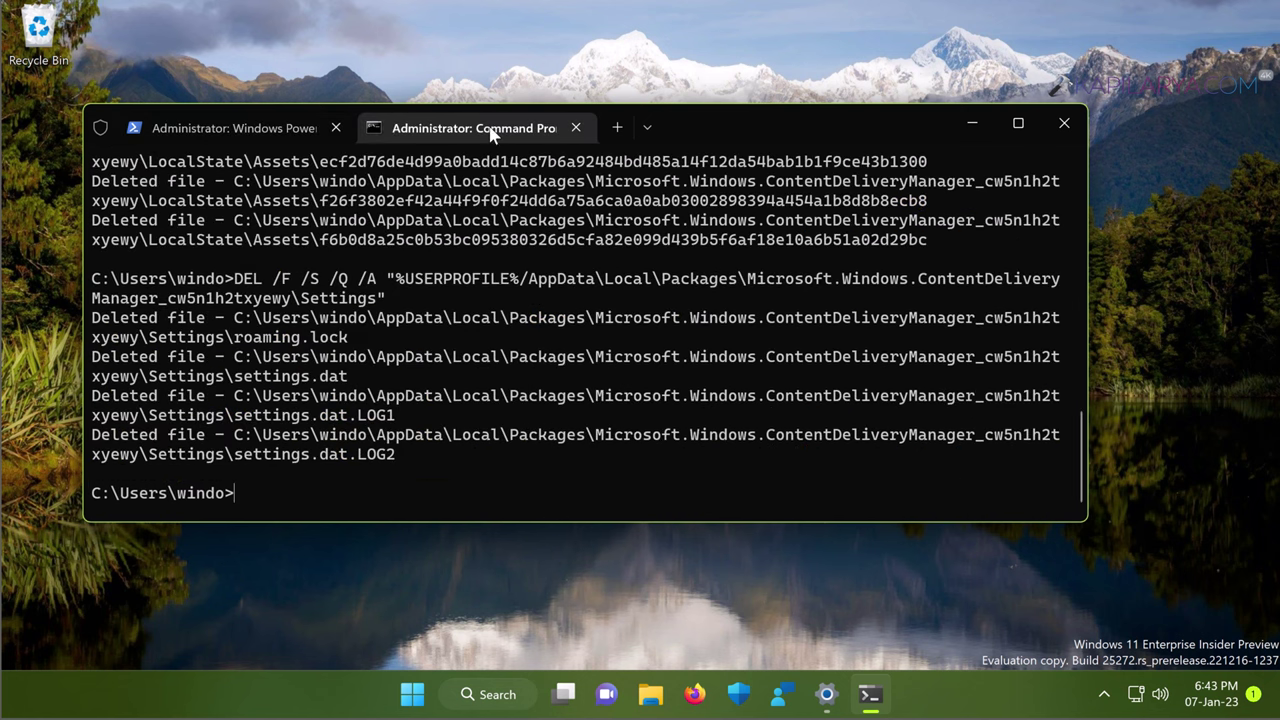
{"action": "left_click", "coordinate": [270, 123]}
{"action": "left_click", "coordinate": [412, 124]}
{"action": "scroll", "coordinate": [487, 320], "scroll_direction": "up", "scroll_amount": 15}
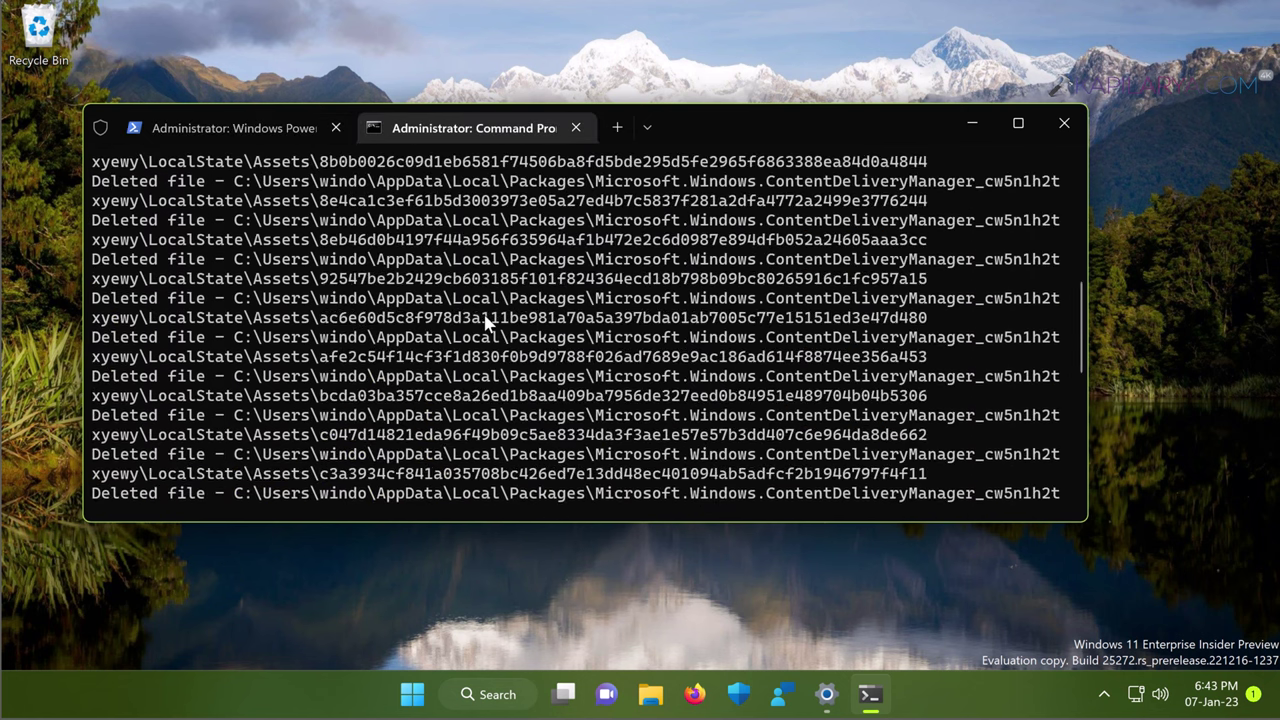
{"action": "left_click", "coordinate": [282, 126]}
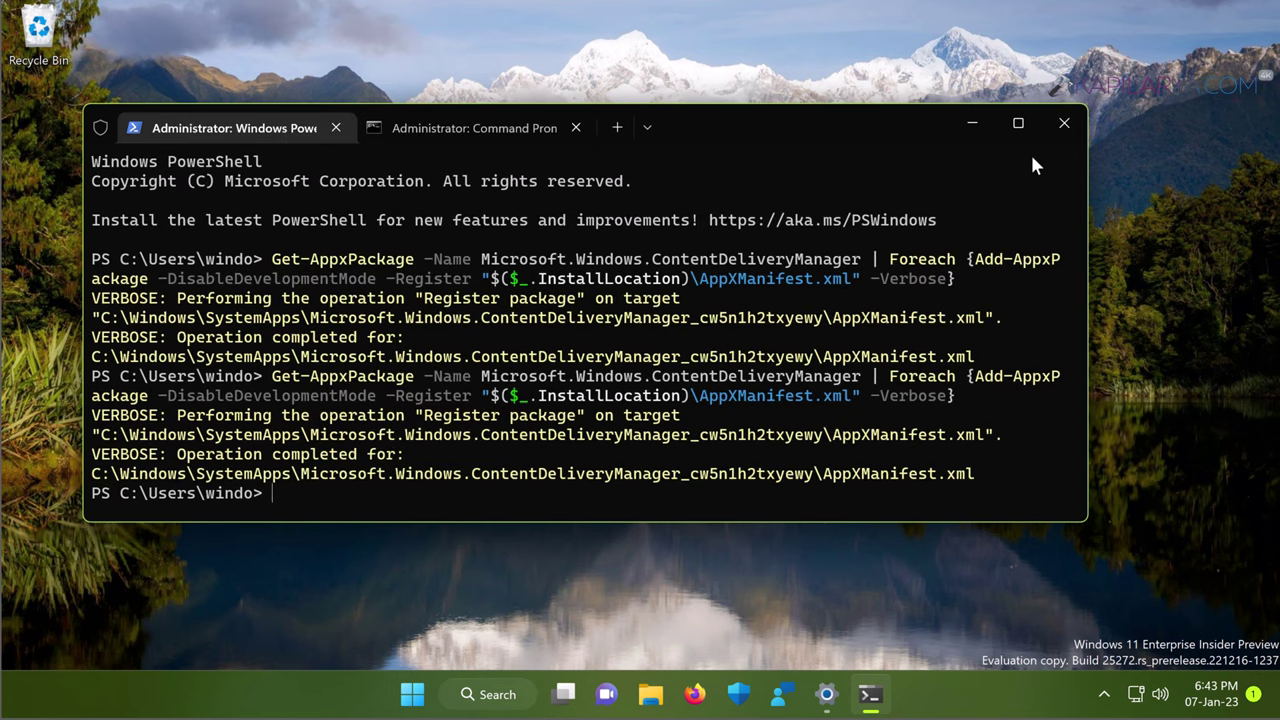
{"action": "left_click", "coordinate": [1064, 123]}
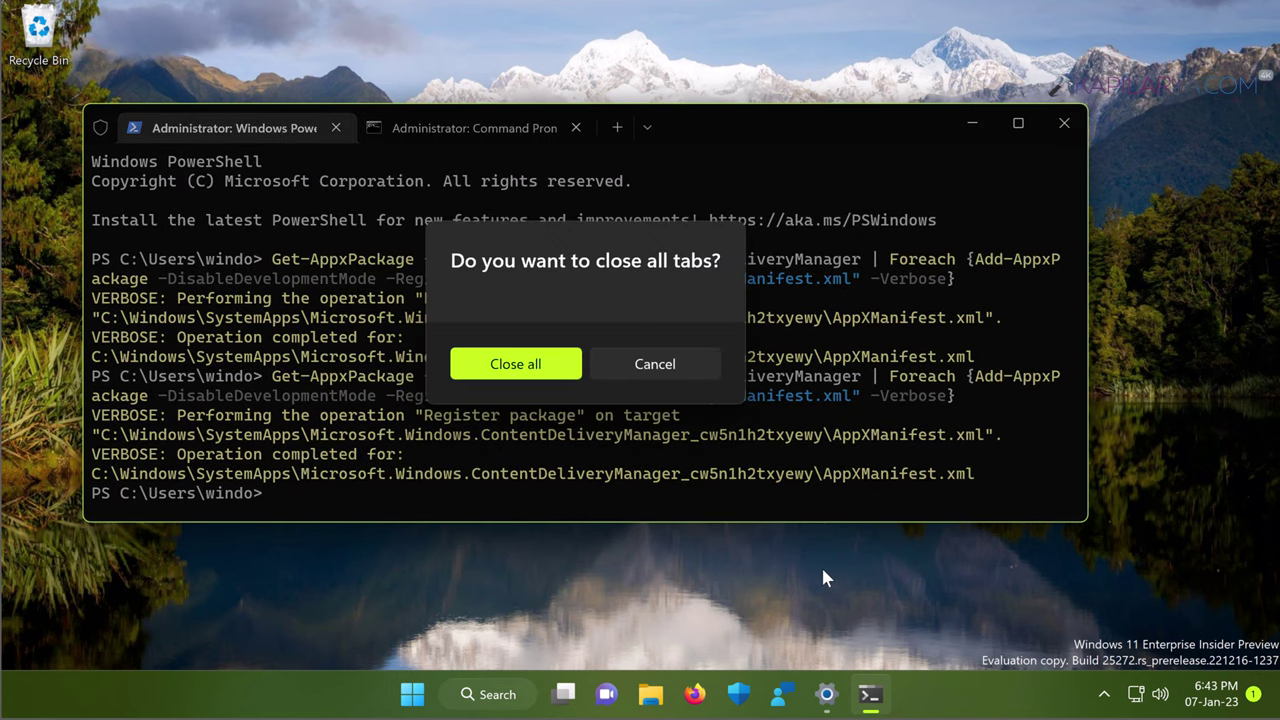
{"action": "left_click", "coordinate": [534, 364]}
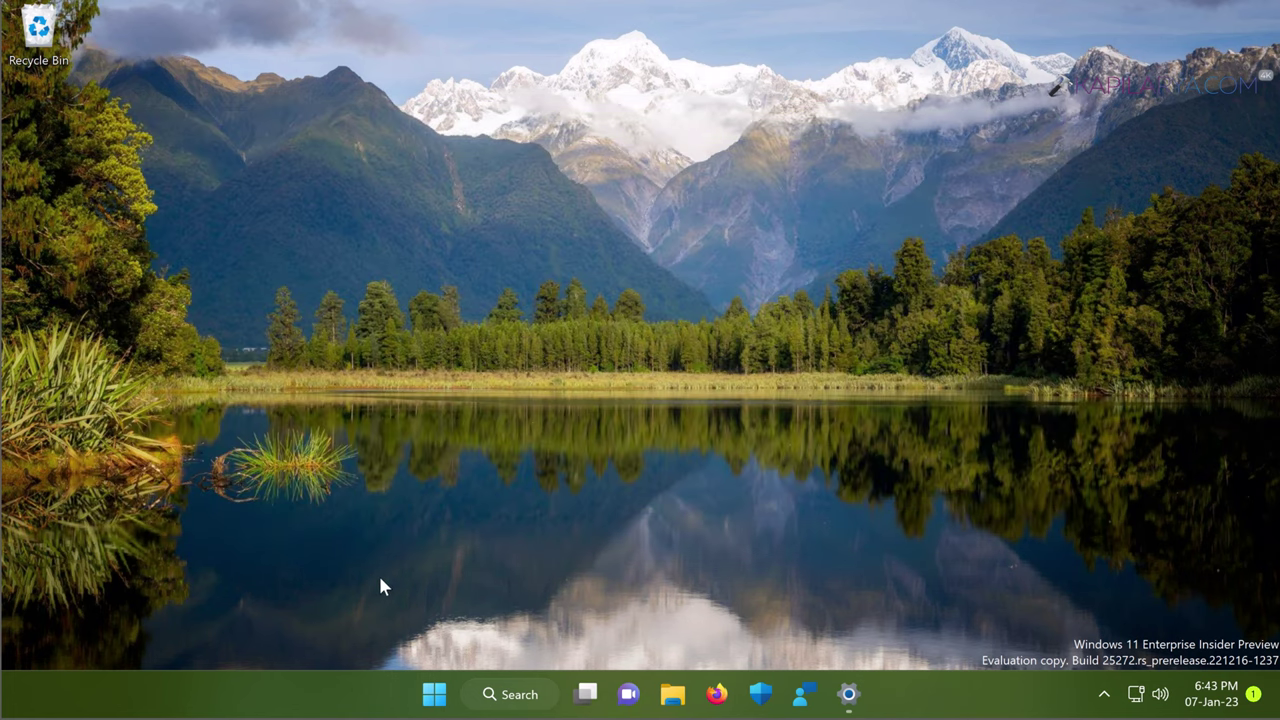
Switch to Settings and set the desktop background in Personalization to Windows spotlight
{"action": "right_click", "coordinate": [432, 695]}
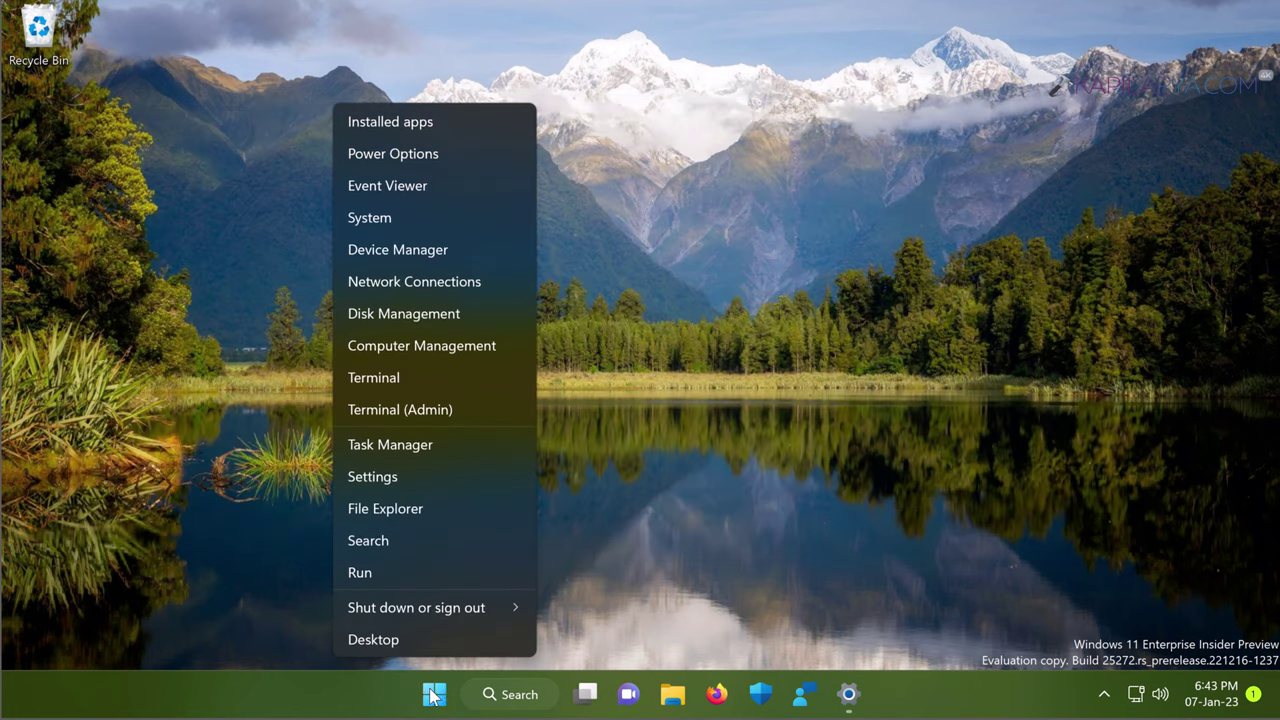
{"action": "left_click", "coordinate": [405, 474]}
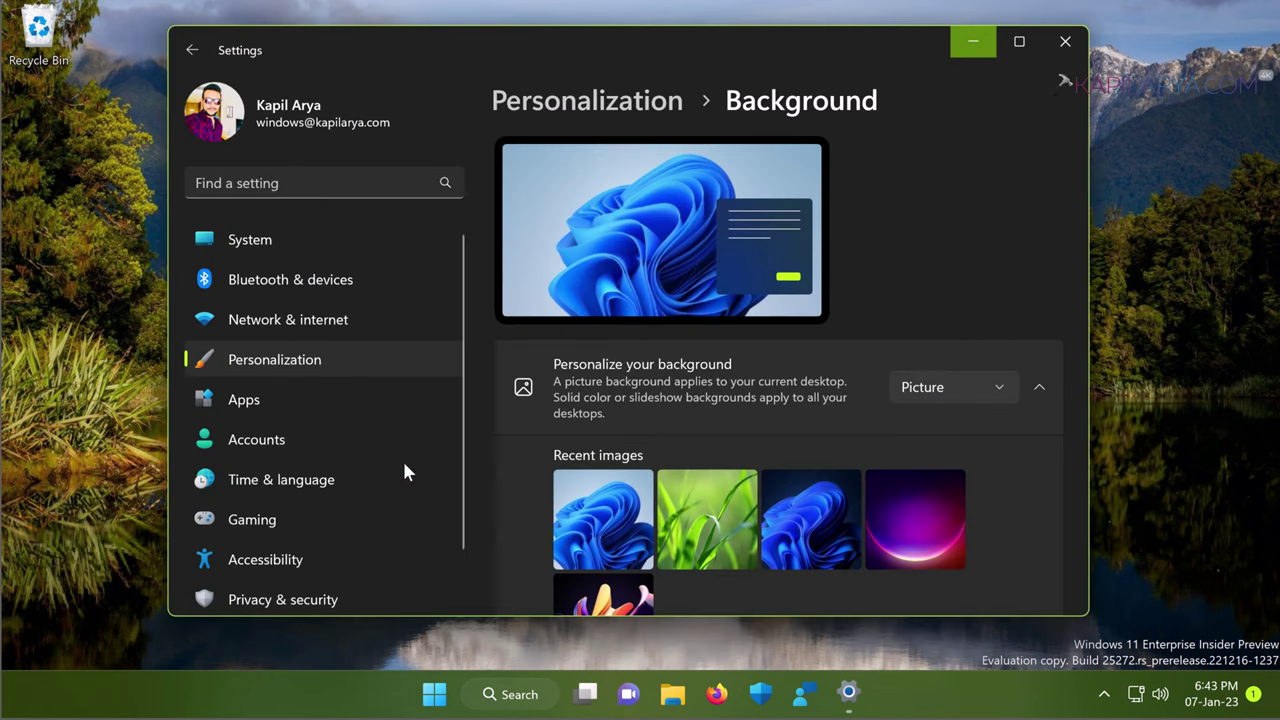
{"action": "left_click", "coordinate": [953, 390]}
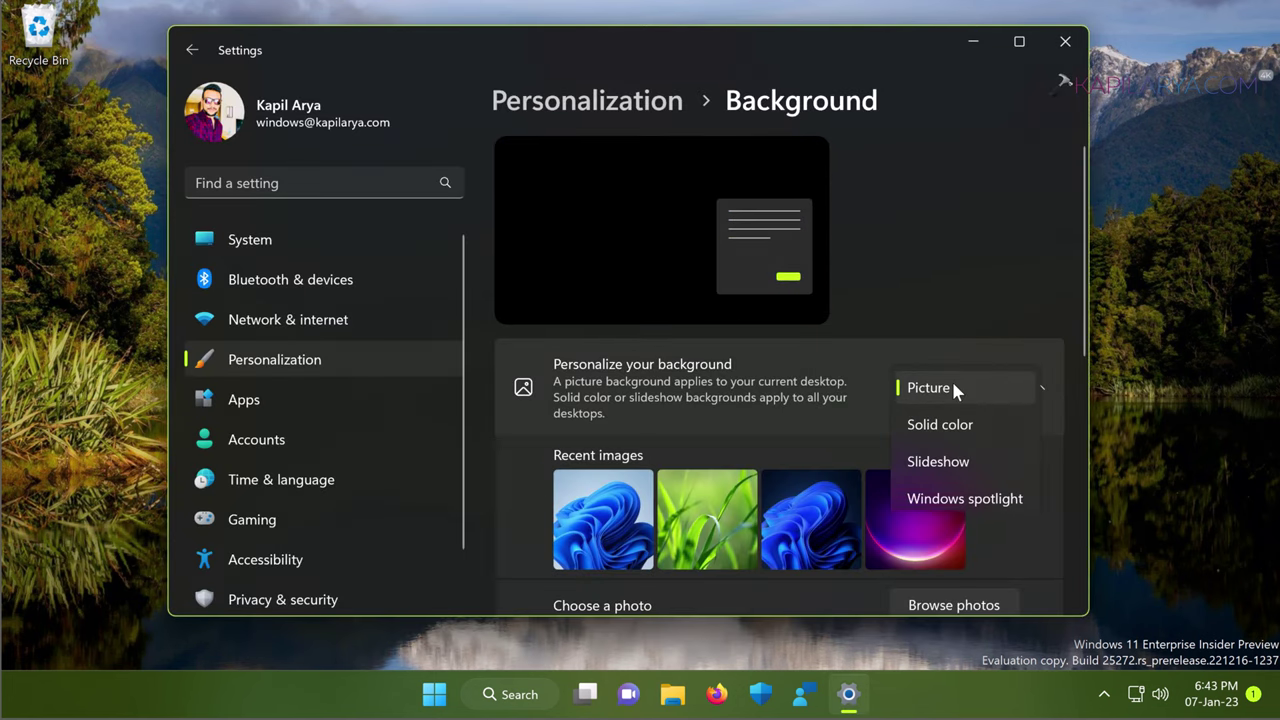
{"action": "left_click", "coordinate": [950, 500]}
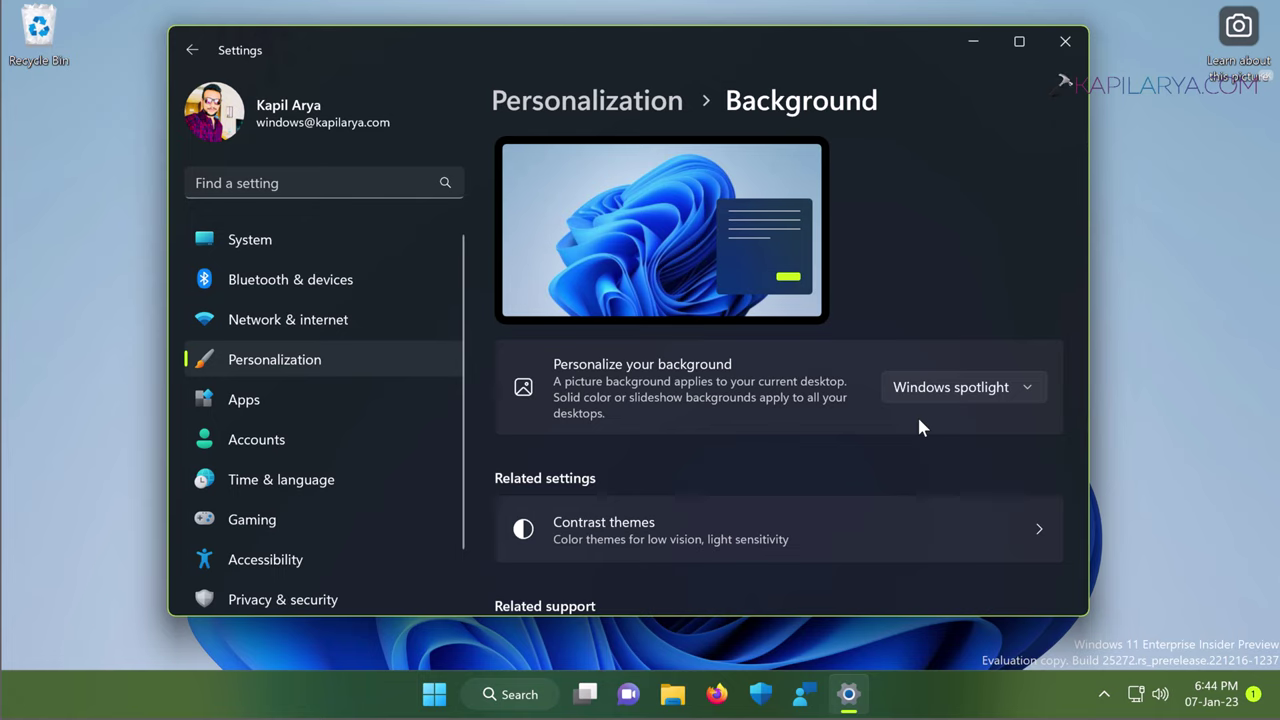
{"action": "left_click", "coordinate": [940, 388]}
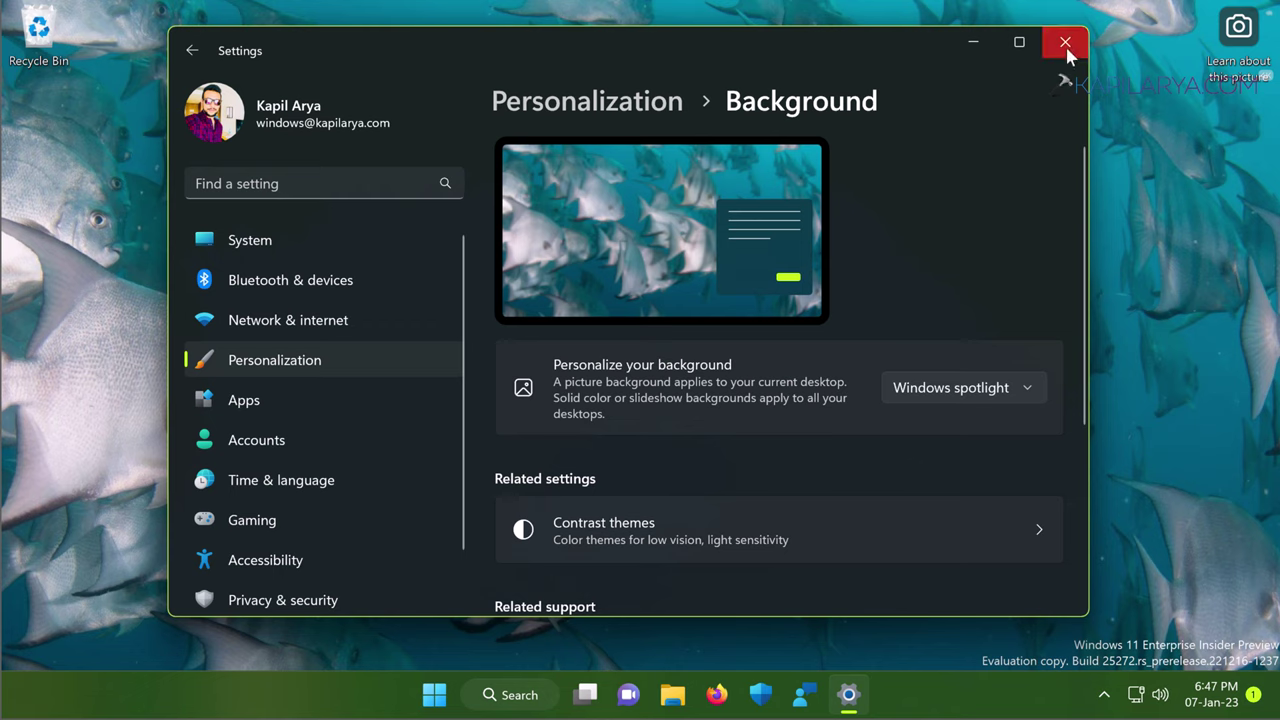
Minimize the Settings window and switch the desktop's Windows spotlight background to the next picture
{"action": "left_click", "coordinate": [974, 43]}
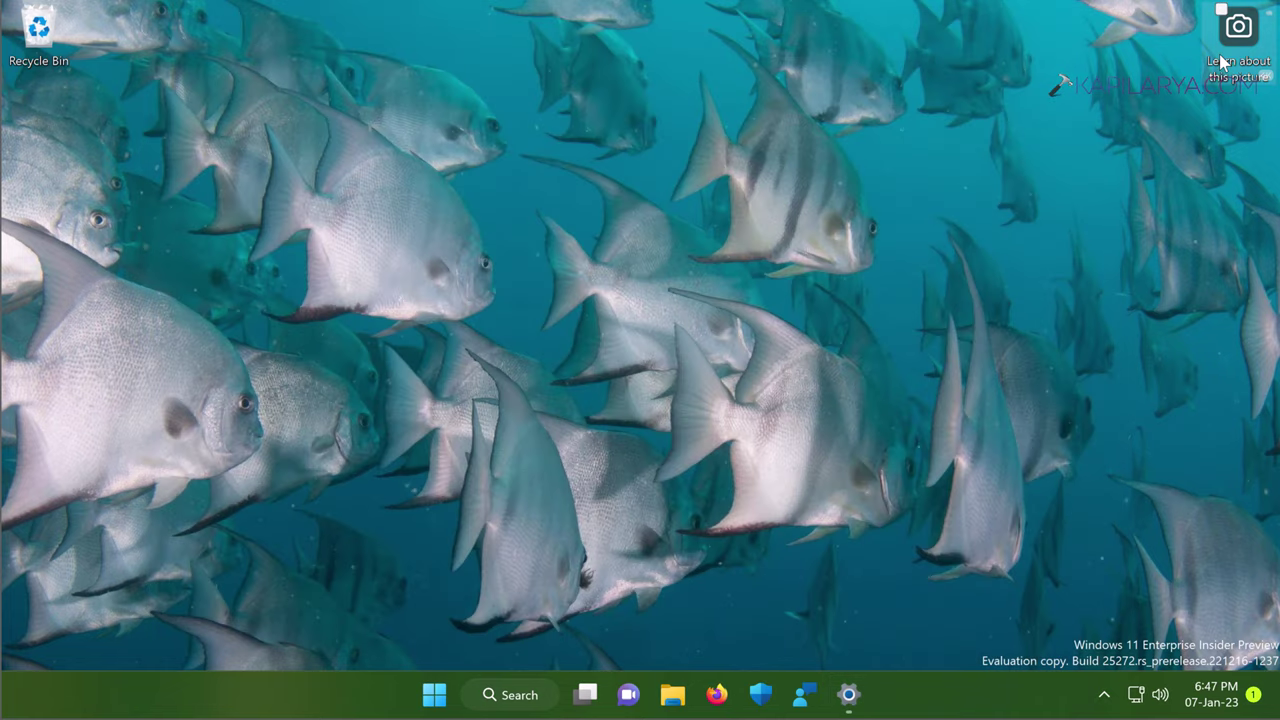
{"action": "right_click", "coordinate": [1220, 60]}
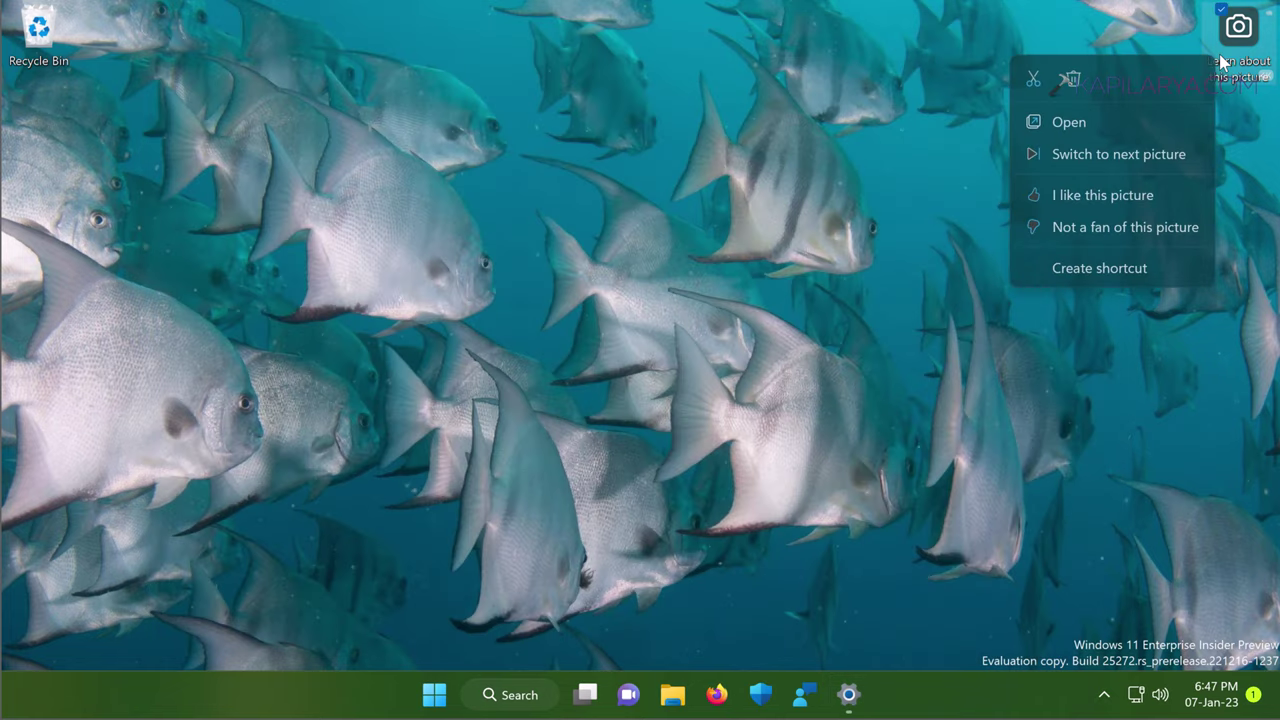
{"action": "left_click", "coordinate": [1097, 157]}
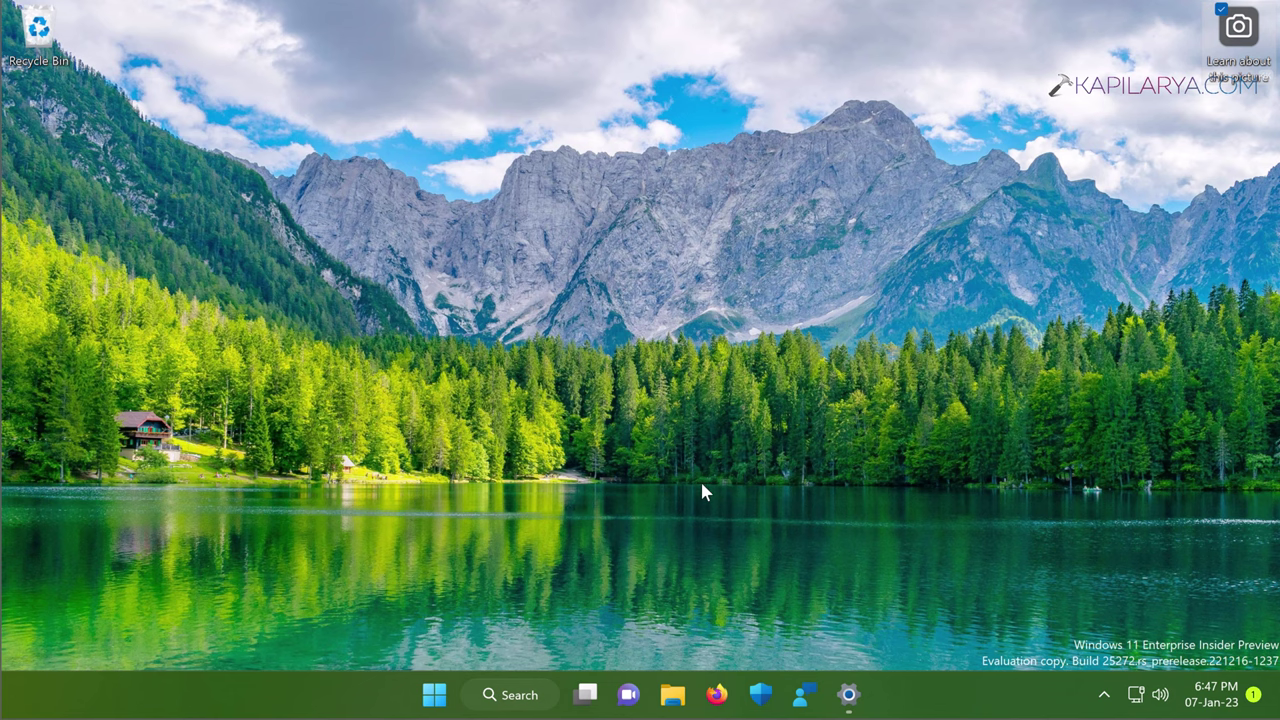
Restore Settings and check which background option is selected for the lock screen in Personalization
{"action": "left_click", "coordinate": [846, 695]}
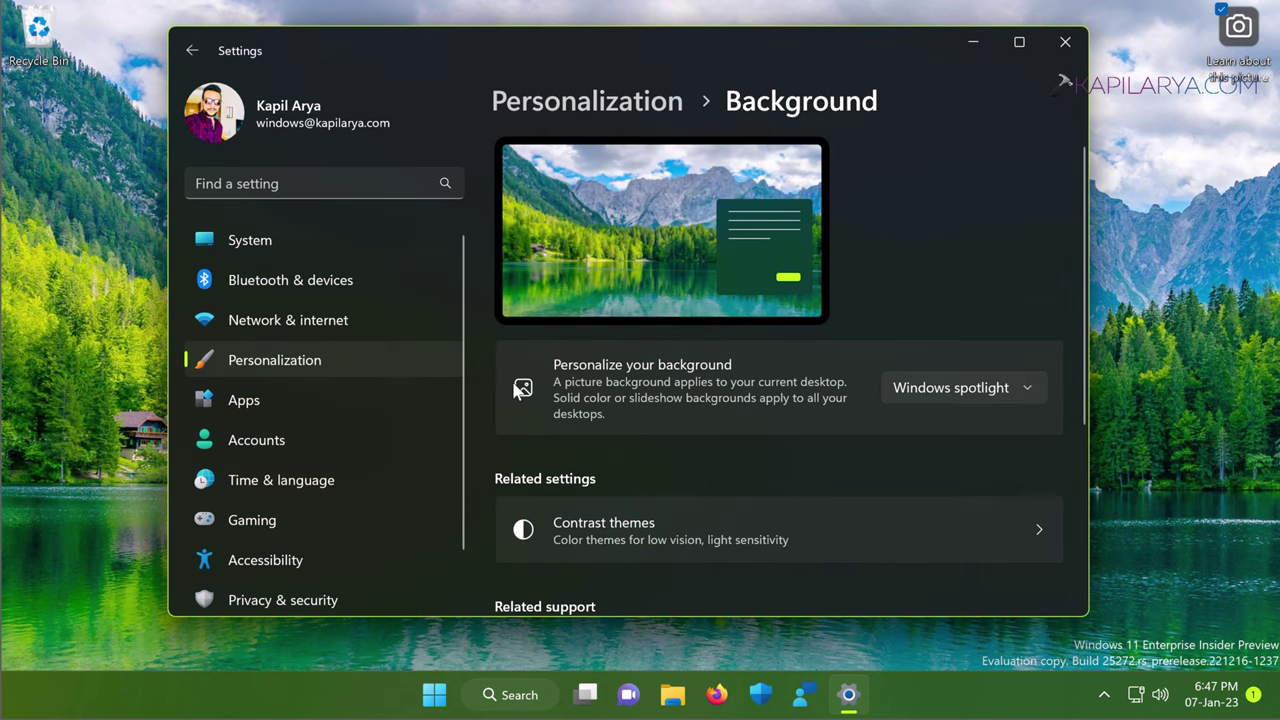
{"action": "scroll", "coordinate": [511, 378], "scroll_direction": "down", "scroll_amount": 3}
{"action": "scroll", "coordinate": [511, 378], "scroll_direction": "up", "scroll_amount": 3}
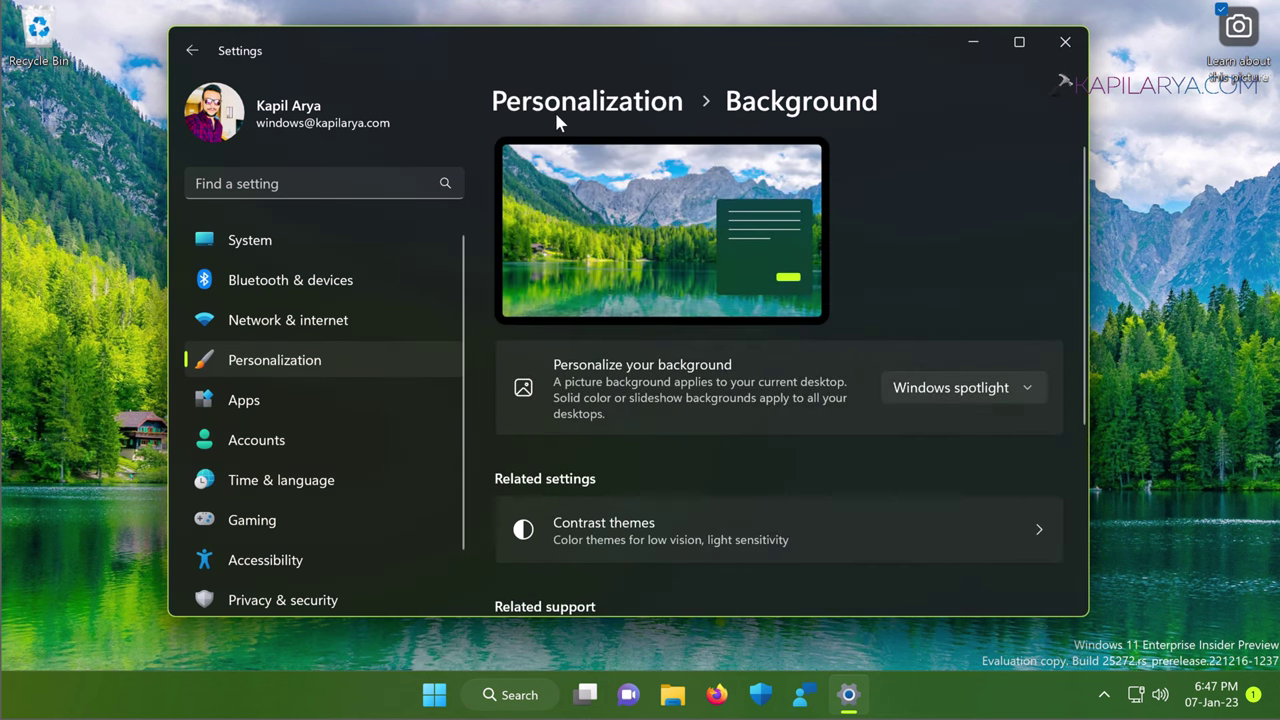
{"action": "left_click", "coordinate": [554, 109]}
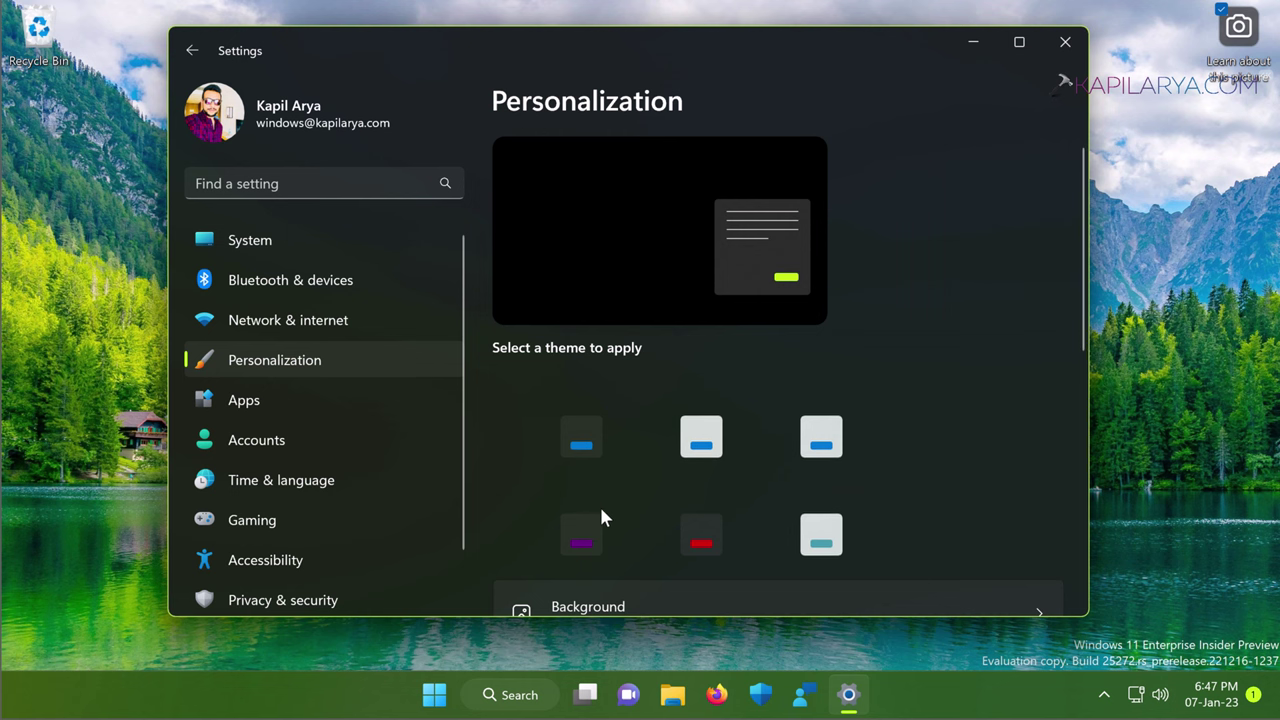
{"action": "scroll", "coordinate": [600, 509], "scroll_direction": "down", "scroll_amount": 3}
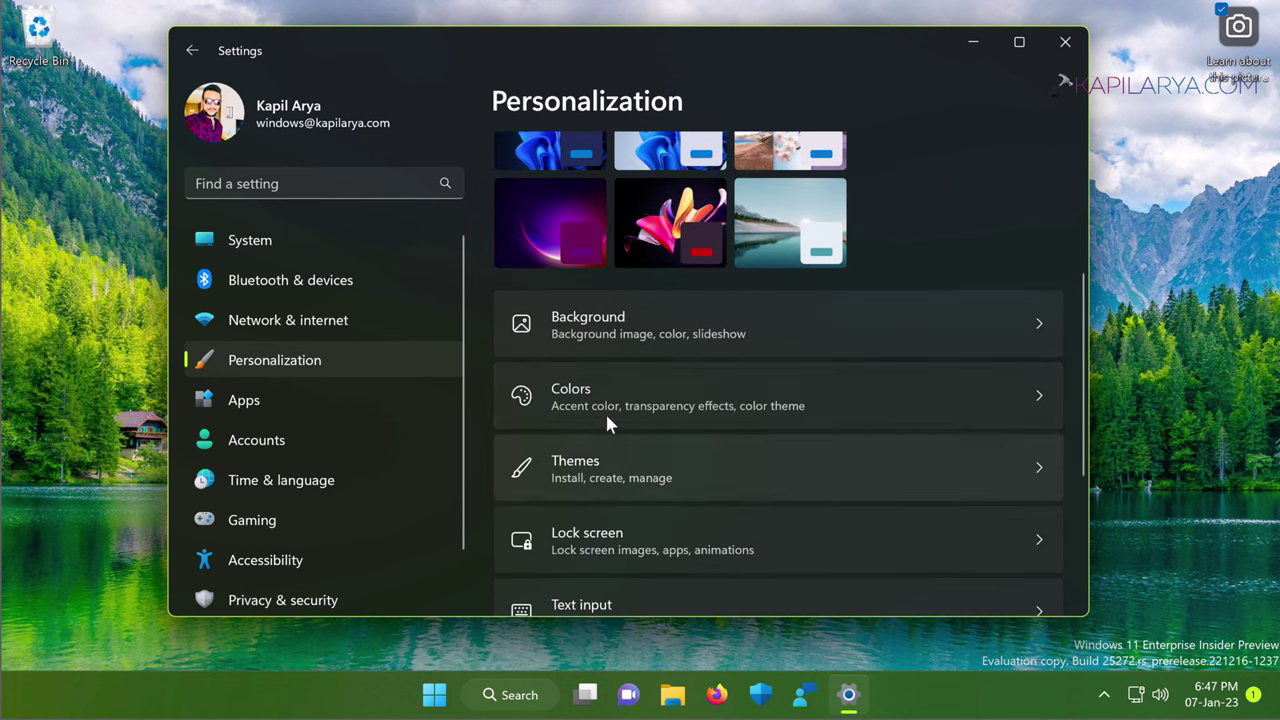
{"action": "scroll", "coordinate": [673, 501], "scroll_direction": "down", "scroll_amount": 1}
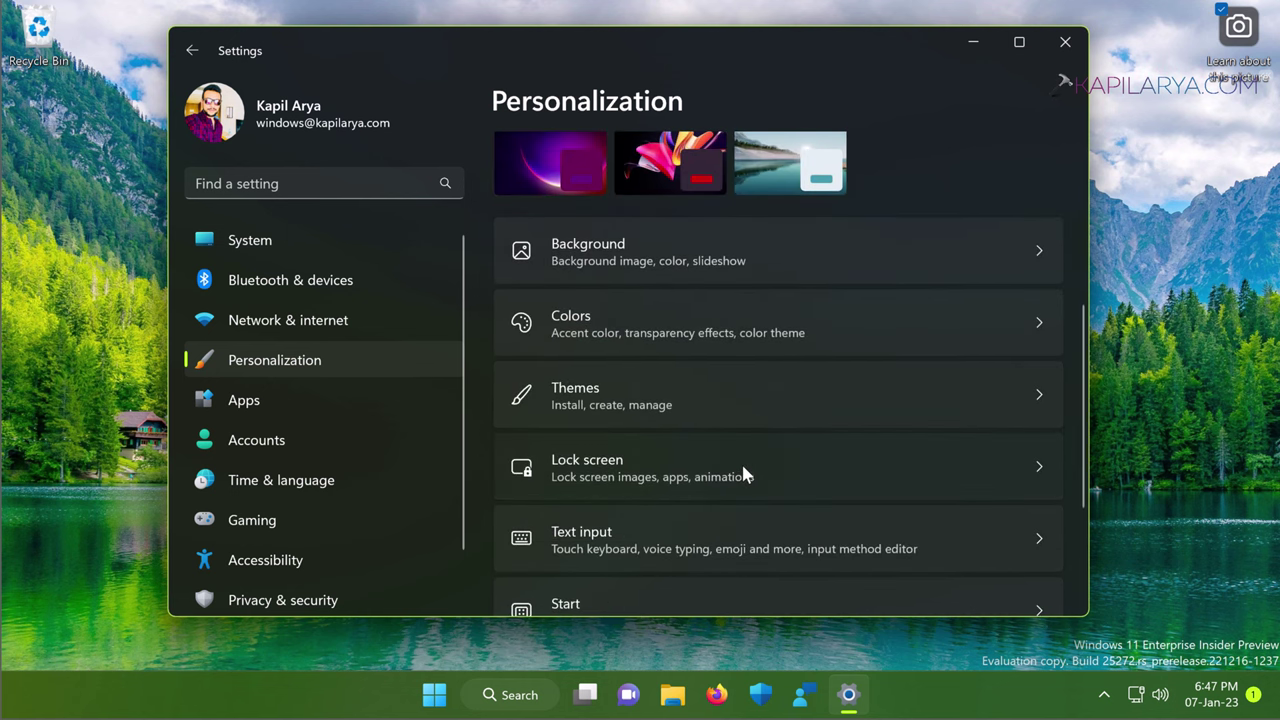
{"action": "left_click", "coordinate": [727, 436]}
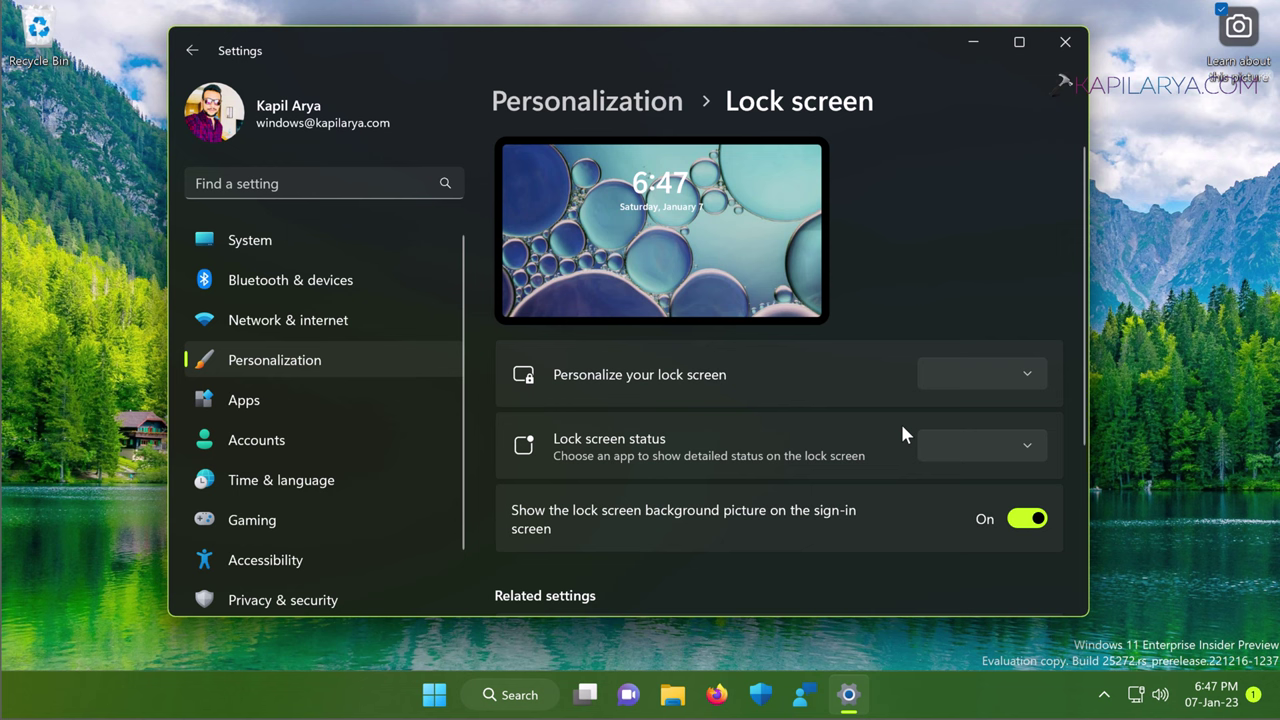
{"action": "left_click", "coordinate": [1011, 380]}
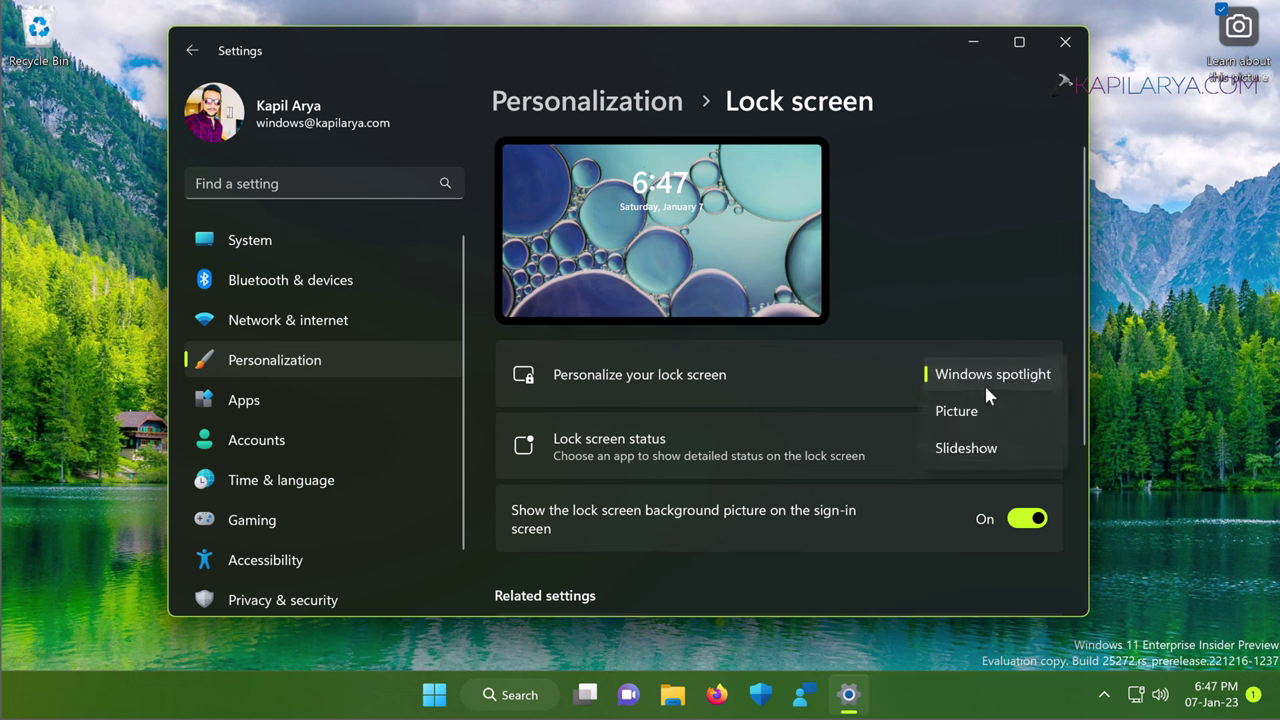
{"action": "left_click", "coordinate": [838, 391]}
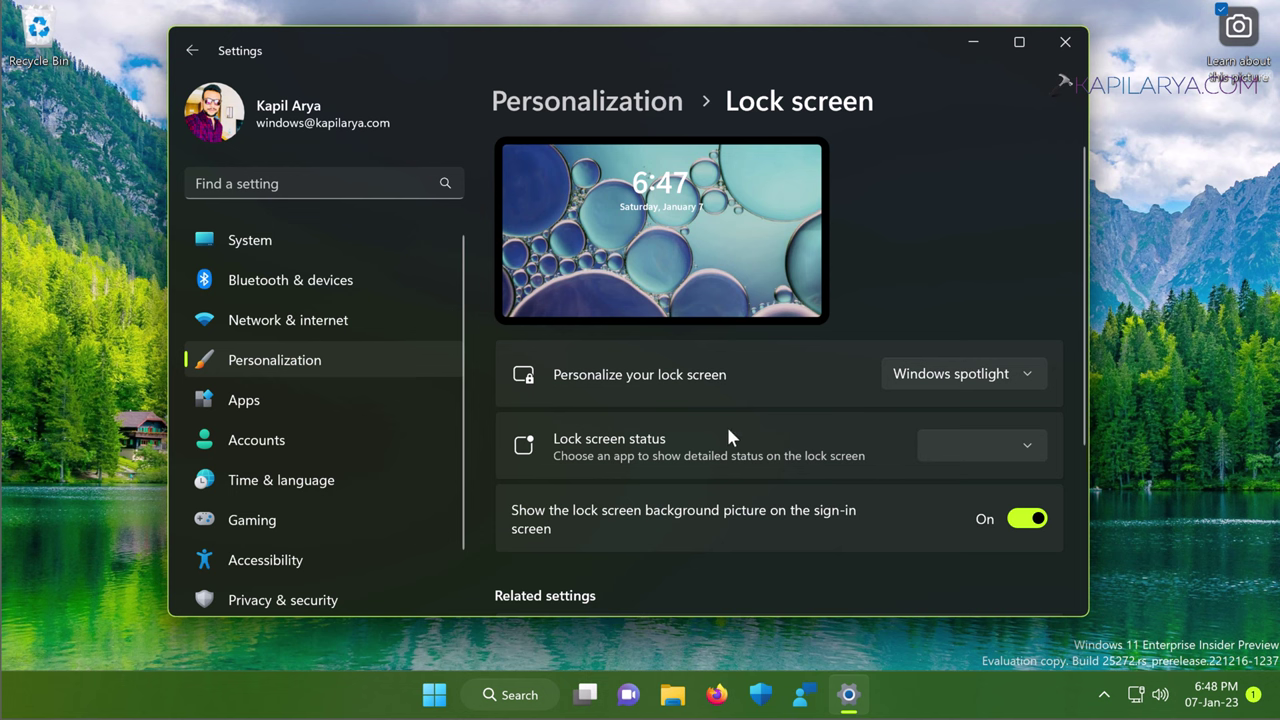
Lock the computer and display the information about the spotlight picture on the lock screen
{"action": "left_click", "coordinate": [434, 694]}
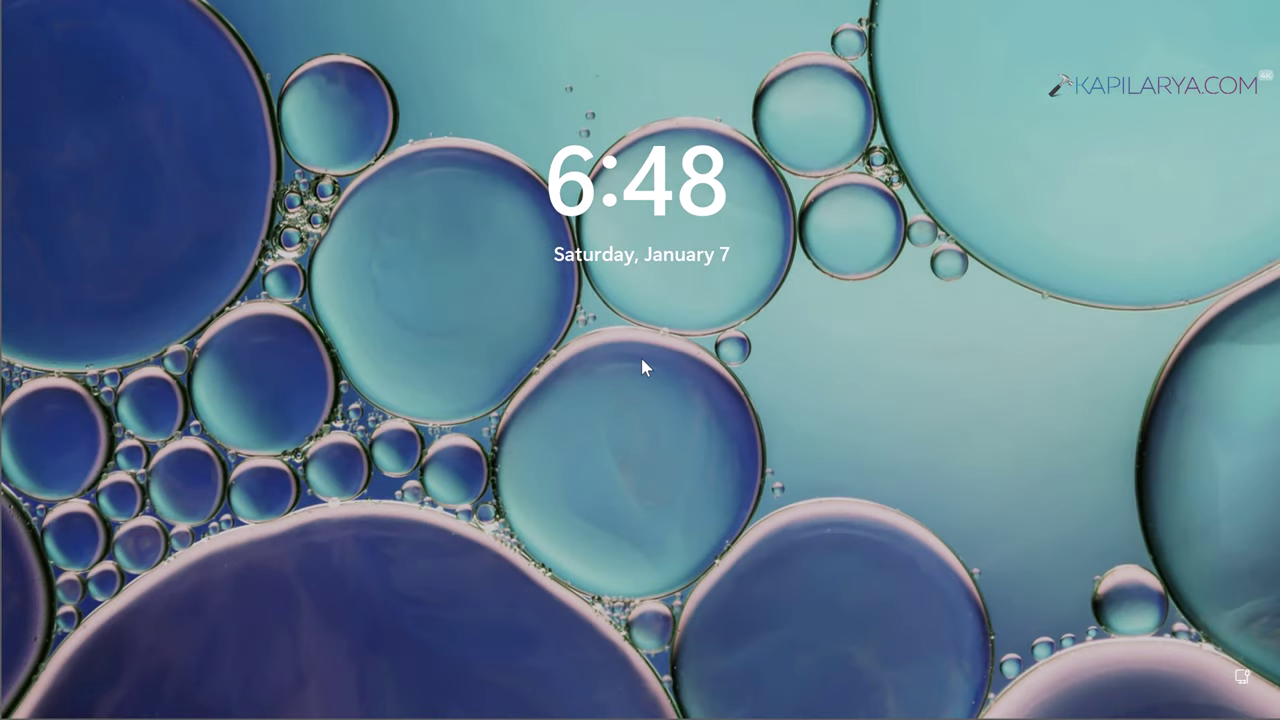
{"action": "mouse_move", "coordinate": [1015, 104]}
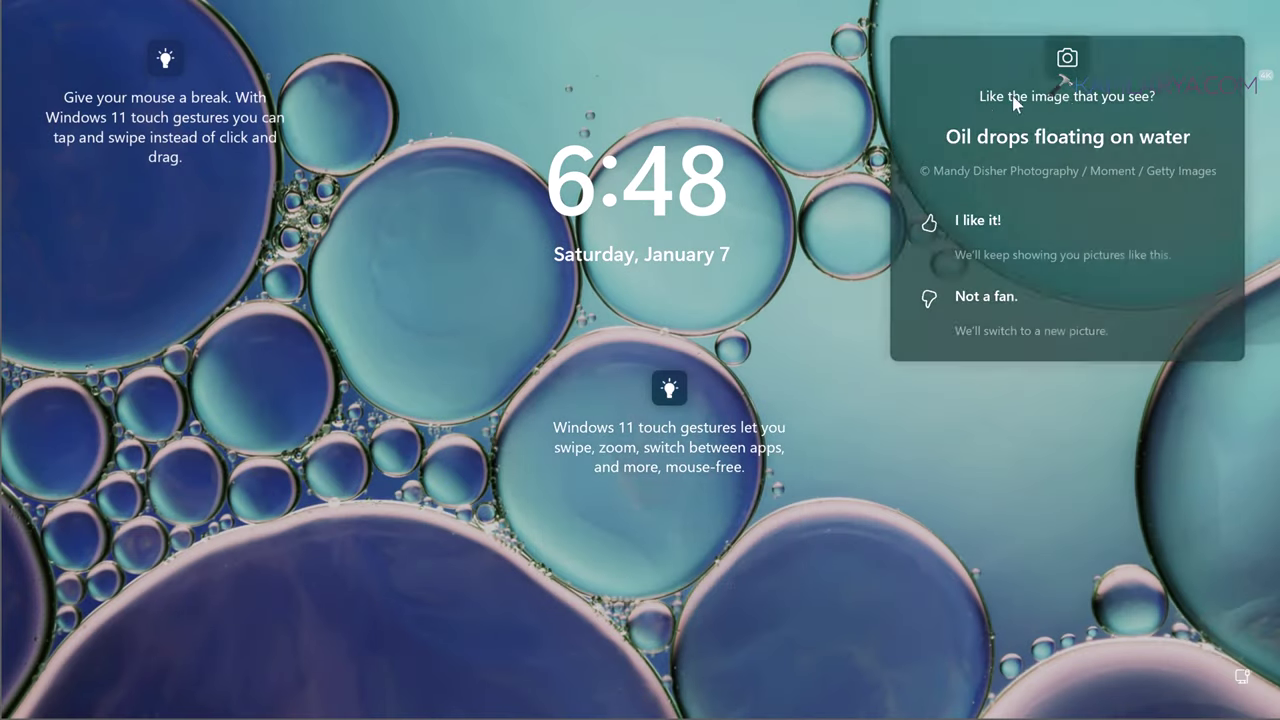